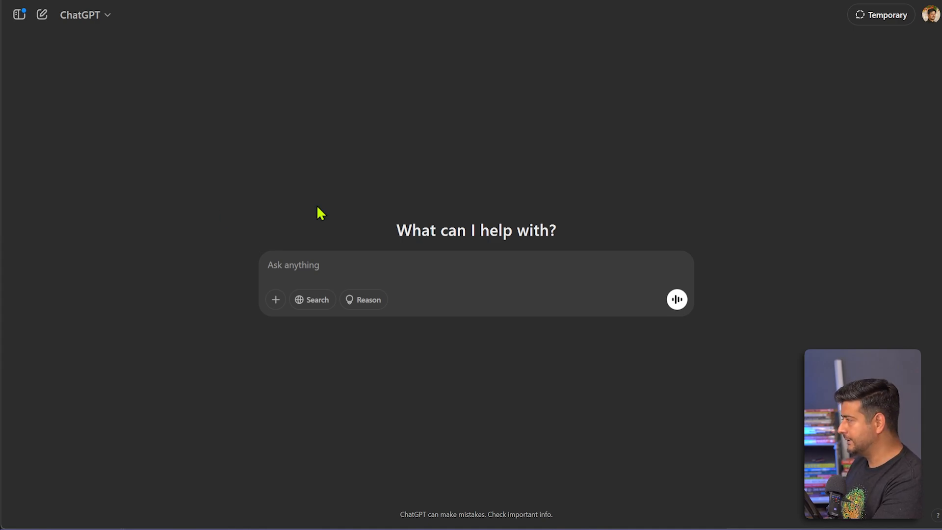
Write a prompt asking ChatGPT to act as an SEO expert for a [home elderly care] local business that is writing a blog post
click(336, 256)
text(act as an SEO expert and help me with my query. I have a local business [home elderly care] and I'm writing a blog post on 10 tips to hire somene for elderly care. Generate a brief audience persona, including demographics, interests, and pain points, for my ideal audience for the blog post.)
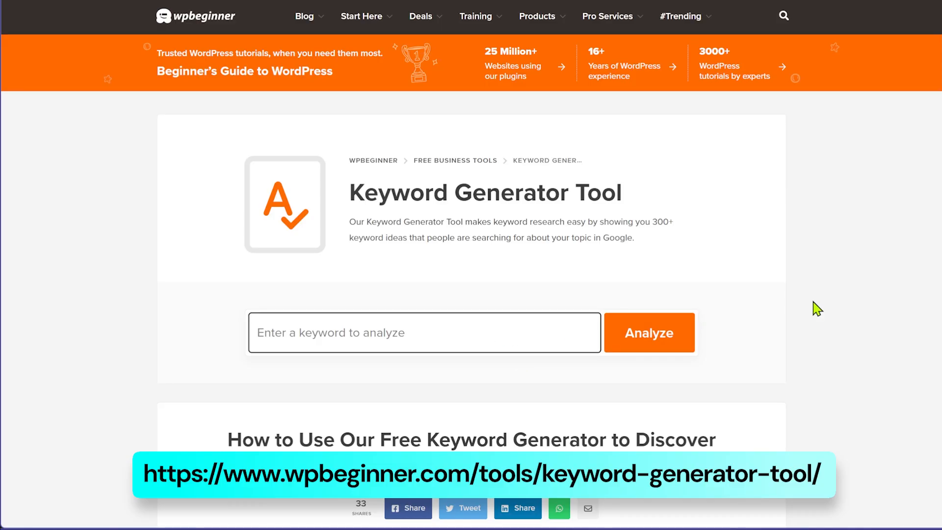
Switch to WPBeginner's Keyword Generator Tool and enter "enter keyword here and click analyze for free keyword ideas" as the keyword
text(ent)
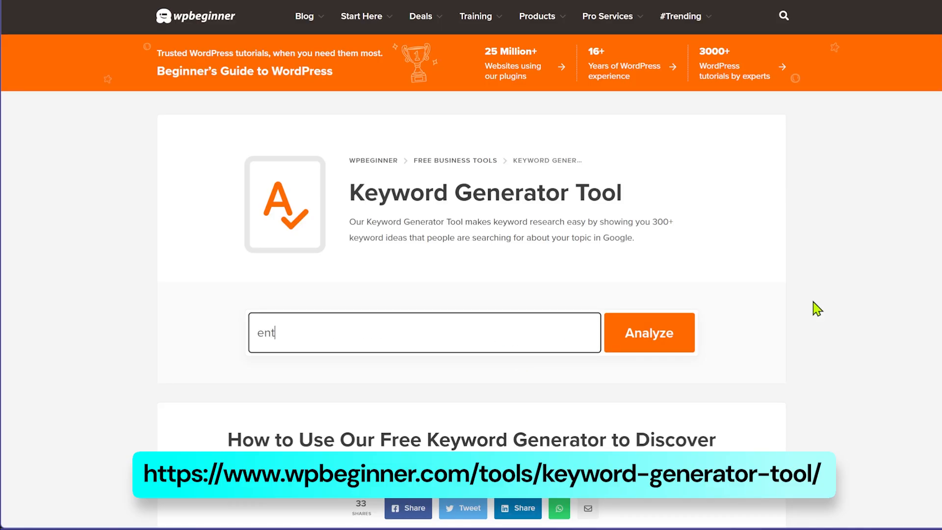
text(er keyword here and )
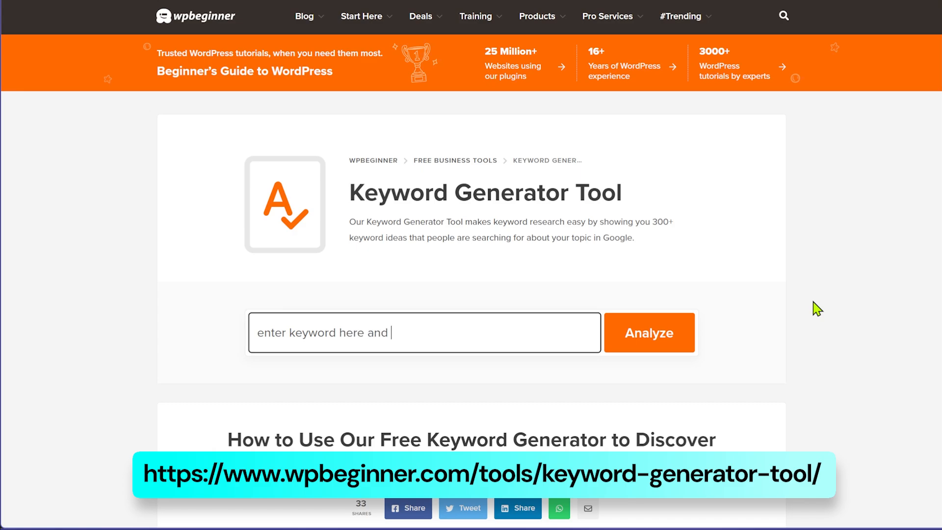
text(click analyze for free)
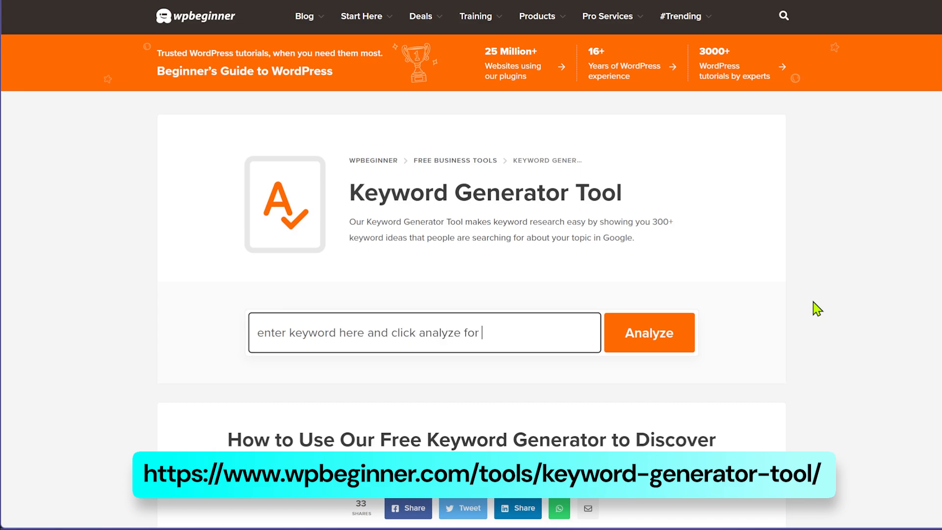
text( keyword ideas)
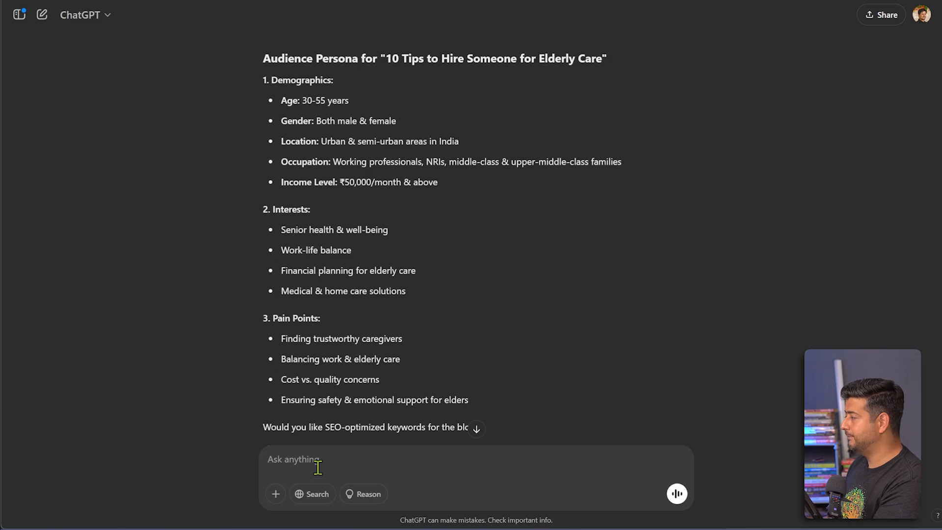
In ChatGPT, draft a prompt requesting 15 long-tail keywords and similar topics for the [10 Tips to Hire Someone for Elderly Care] blog post
text(Provide a list of 15 long-tail keywords related to [home elderly care] that have moderate competition and high user intent. Also give me a list of similar topics and keywords that people use to search for similar topics.)
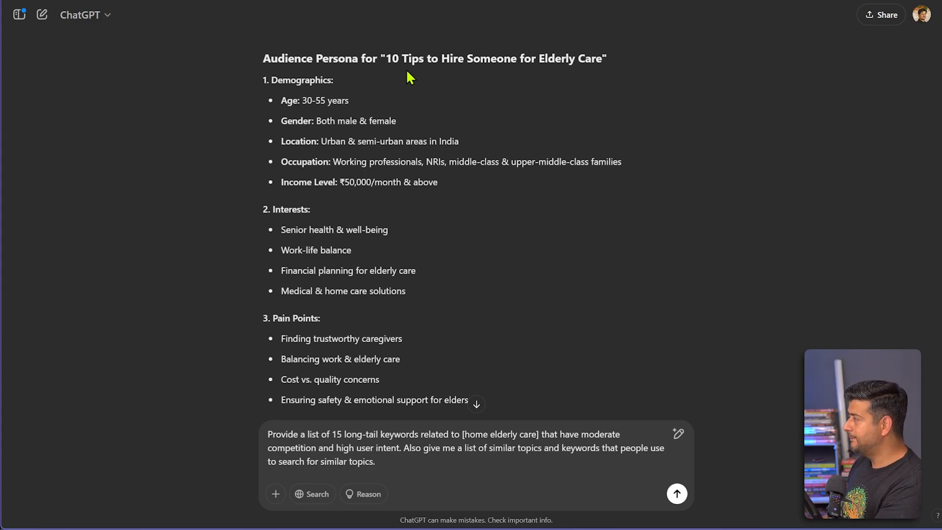
drag(386, 58, 604, 57)
key(ctrl+c)
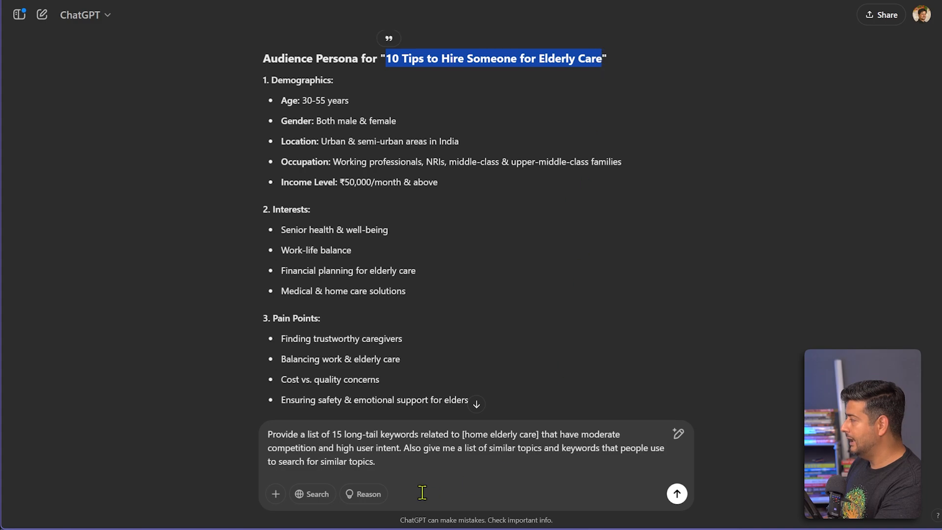
click(463, 434)
key(ctrl+shift+Right)
key(ctrl+shift+Right)
key(ctrl+shift+Right)
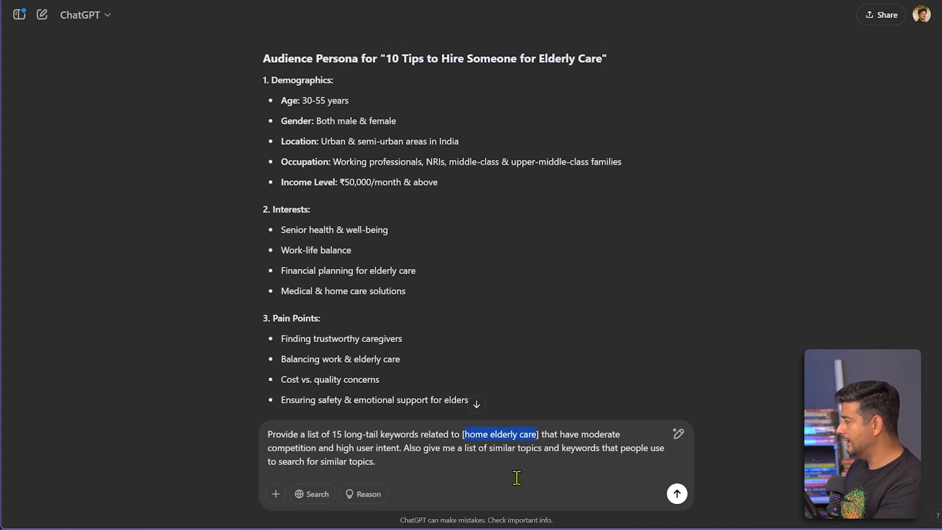
key(ctrl+v)
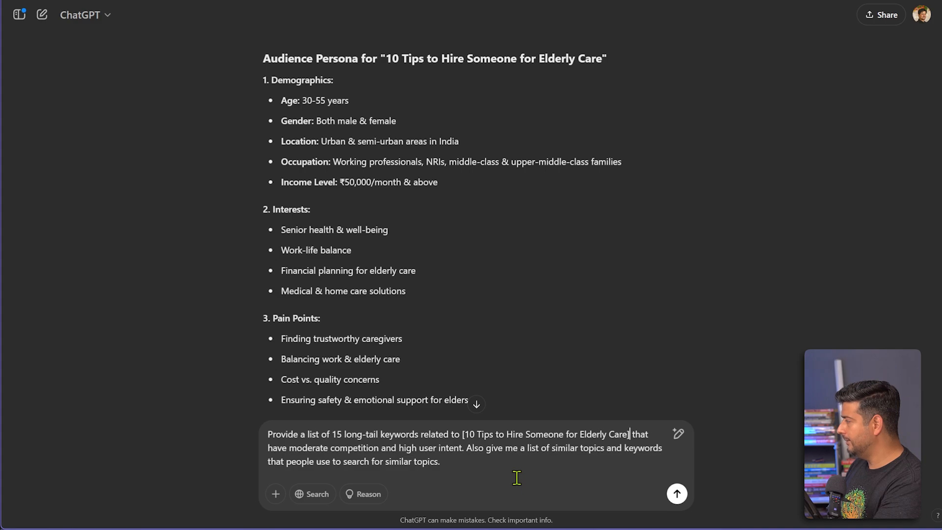
text(blog ps)
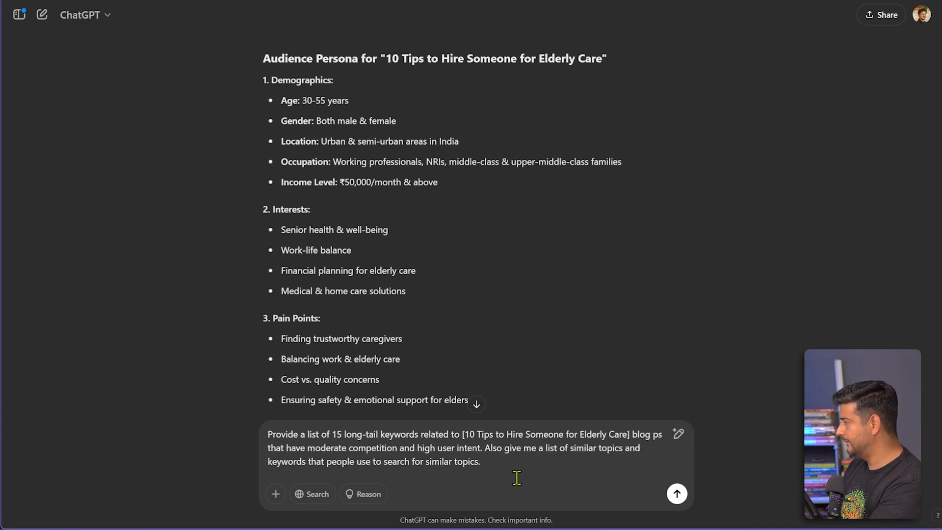
key(BackSpace)
text(ost)
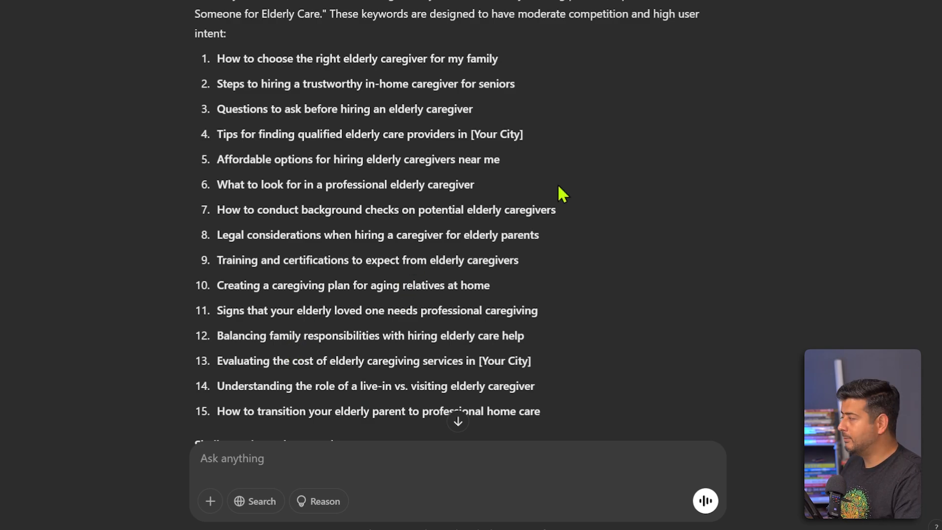
Request an SEO optimized structure for the [10 Tips to Hire Someone for Elderly Care] blog post, with the most important things to cover under every subheading
scroll(584, 200, down, 6)
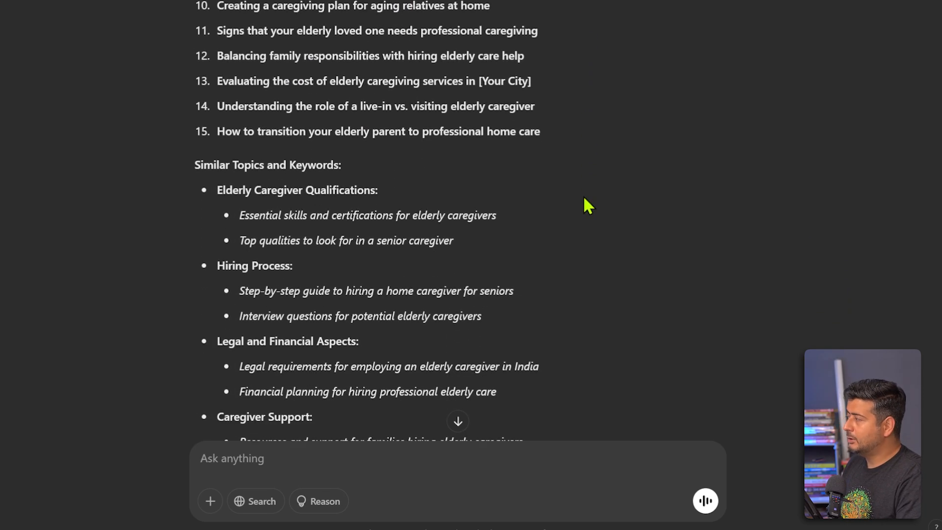
scroll(587, 206, down, 4)
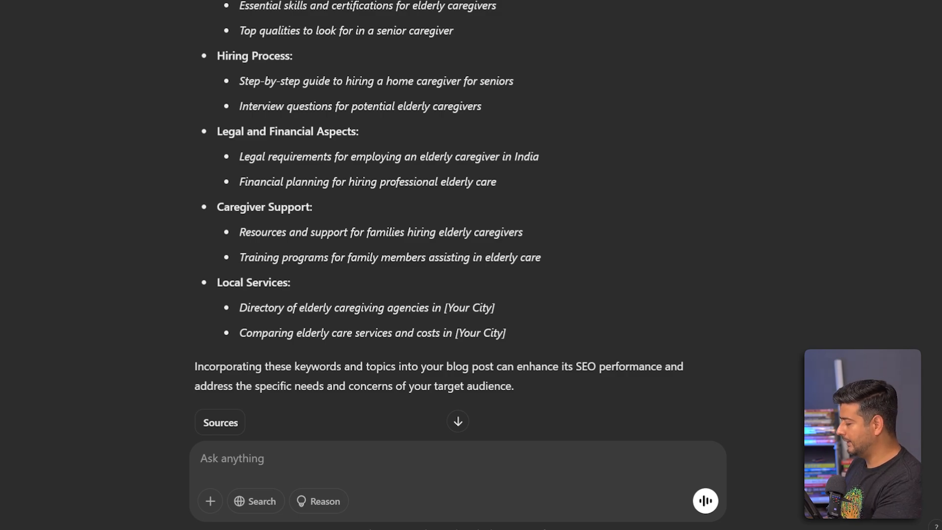
text(Give me an SEO optimized structure for [10 Tips to Hire Someone for Elderly Care] blog post. With every subheading, include the most important things to cover under the heading as well.)
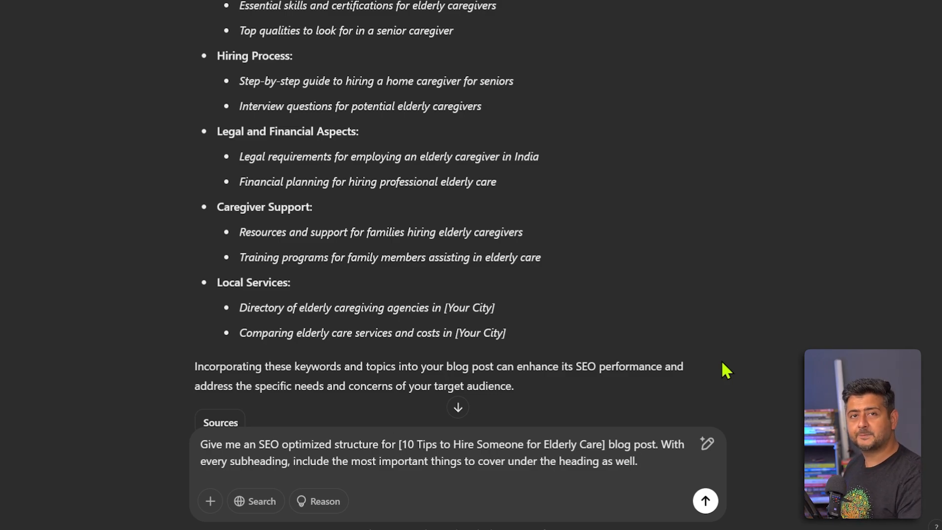
key(Return)
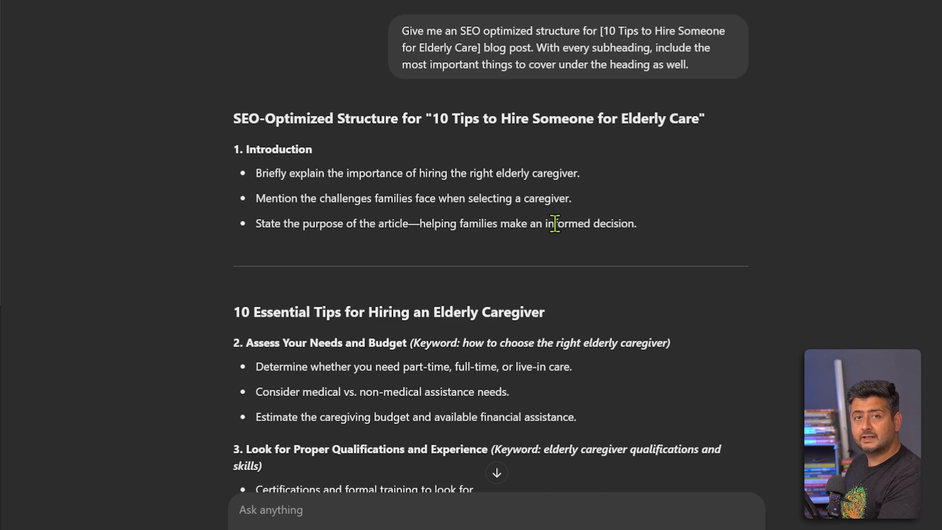
Read through the generated blog structure, checking the subheadings, their keywords, the points to cover and the conclusion
scroll(554, 223, down, 4)
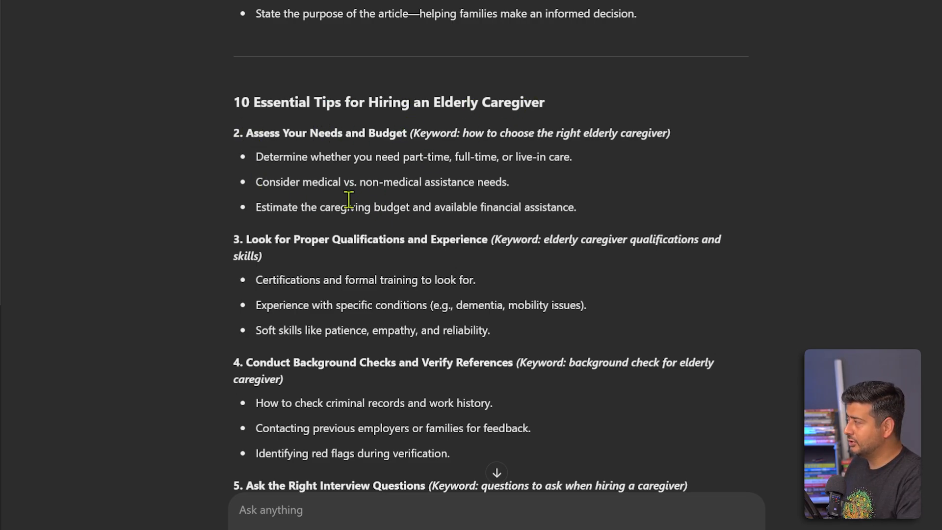
drag(256, 156, 580, 211)
click(591, 199)
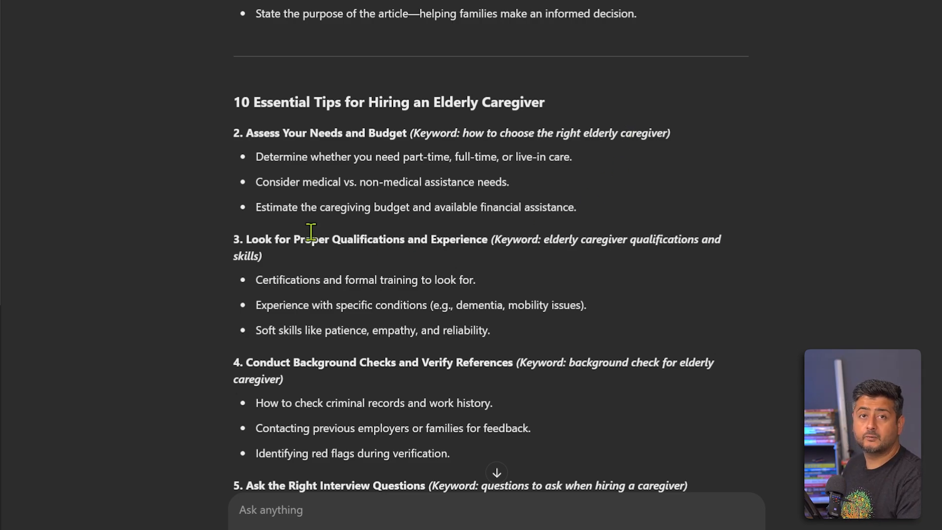
scroll(311, 231, down, 1)
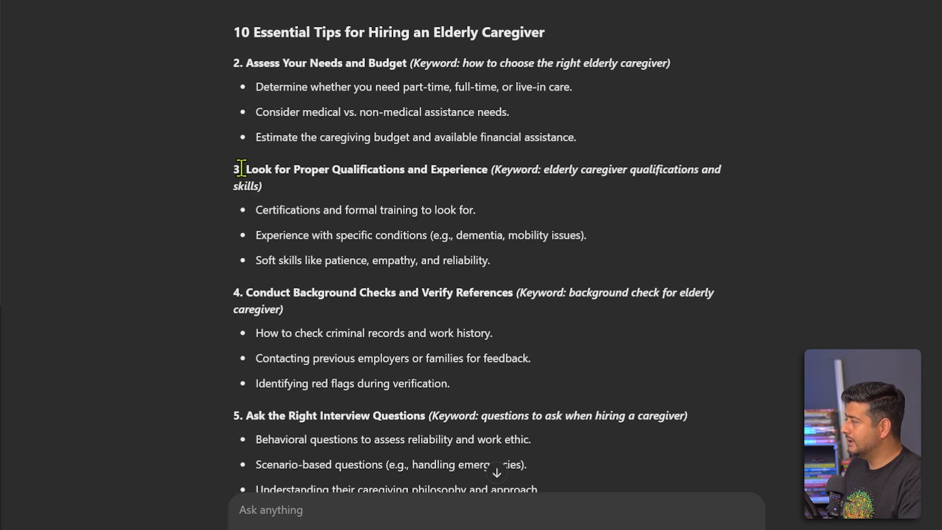
scroll(380, 295, down, 1)
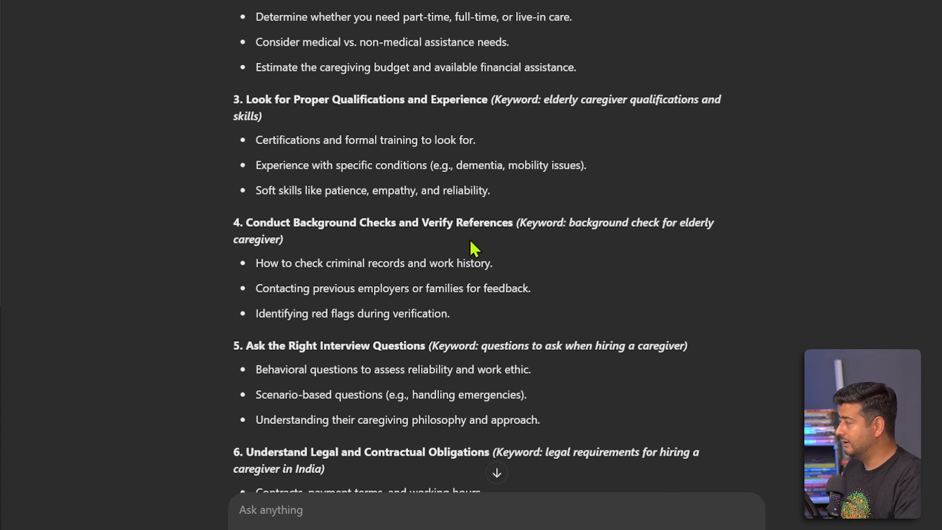
scroll(309, 278, down, 2)
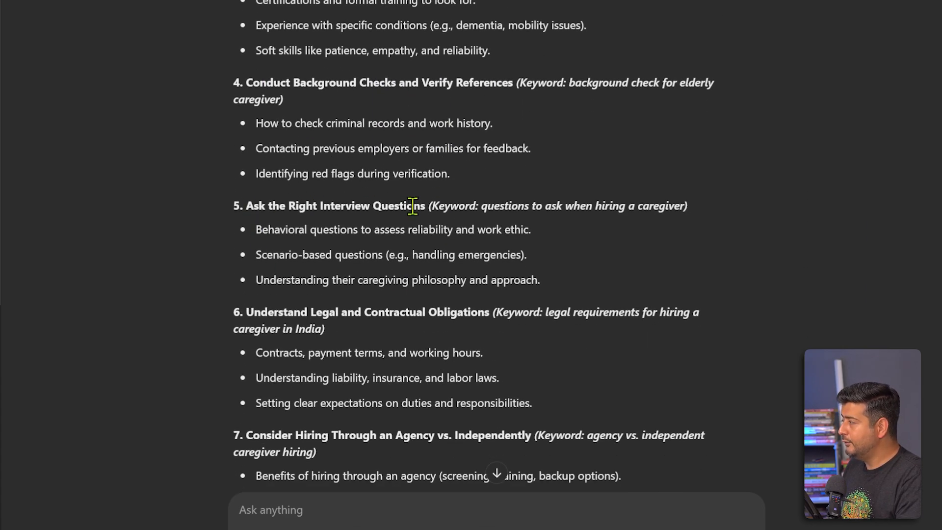
scroll(339, 279, down, 1)
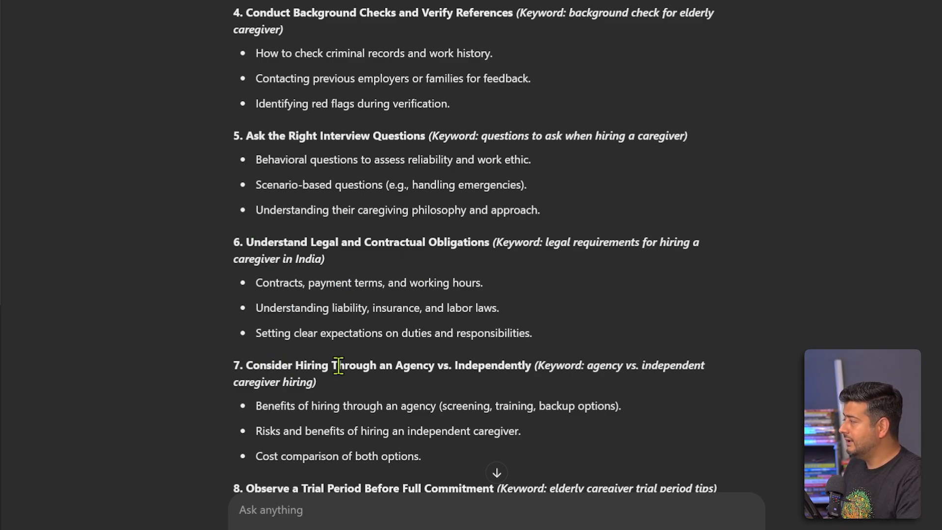
scroll(343, 358, down, 3)
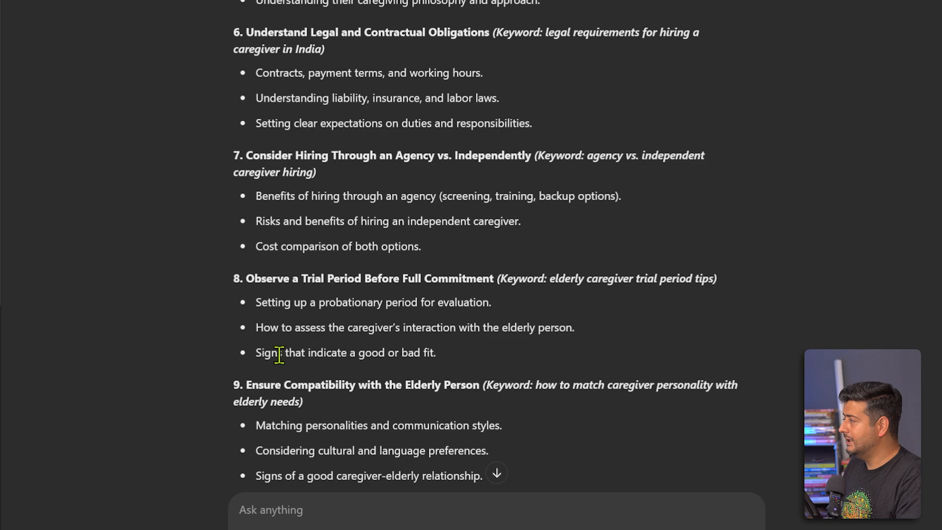
scroll(481, 282, down, 2)
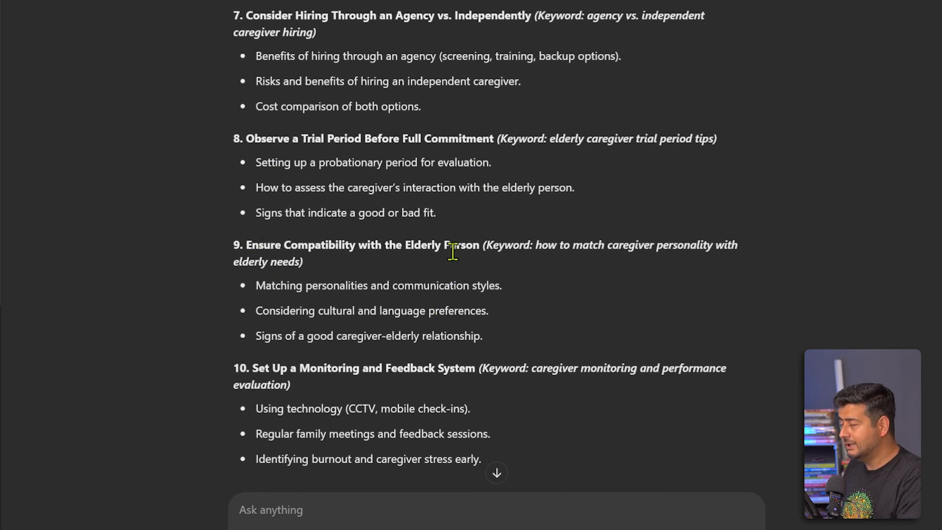
scroll(273, 292, down, 3)
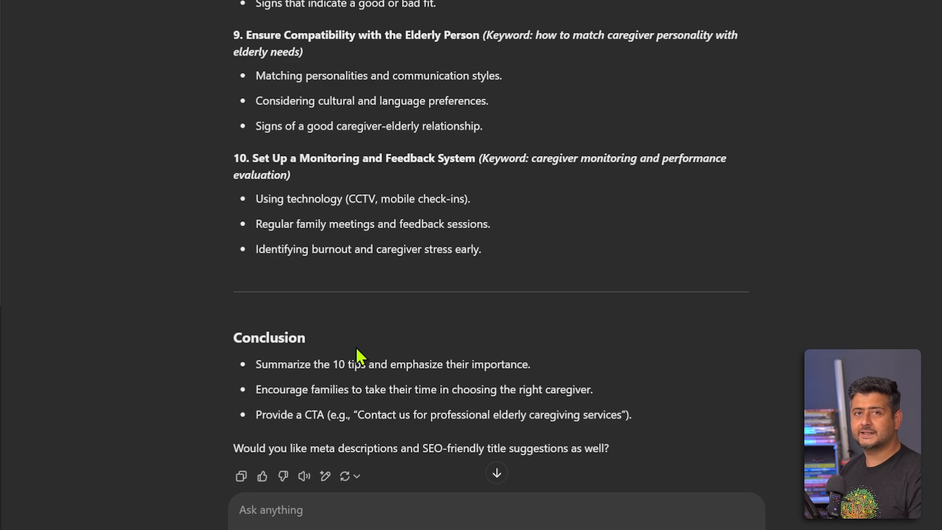
scroll(311, 292, up, 20)
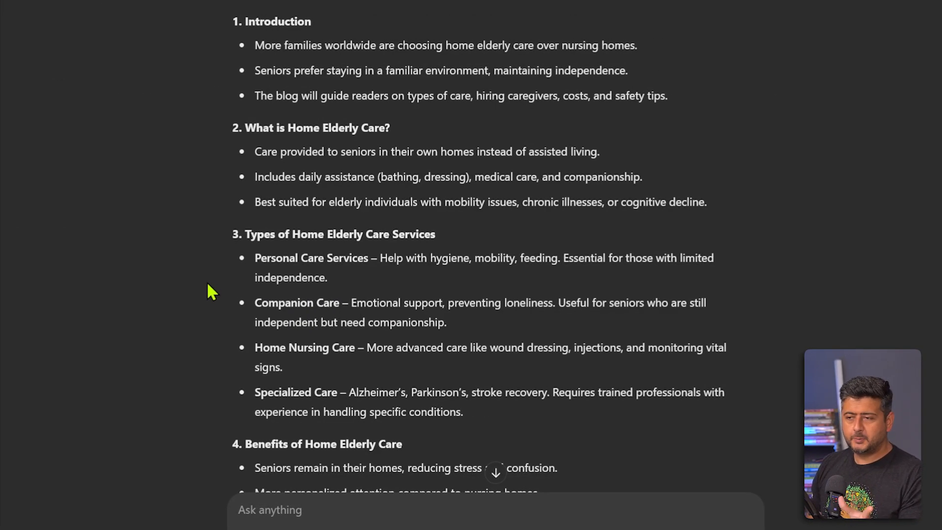
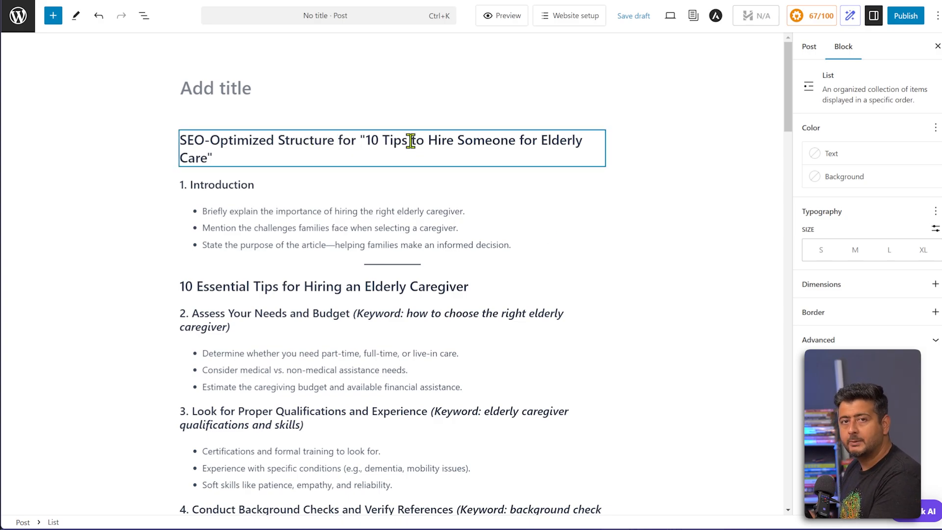
Switch to the WordPress post editor and review the outline's sections from the introduction through the numbered tips
scroll(258, 204, down, 1)
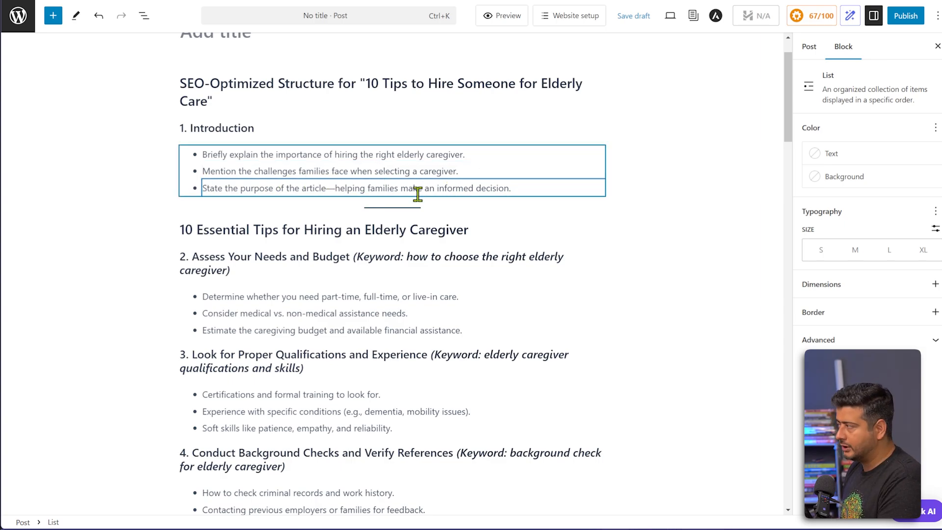
scroll(279, 254, down, 2)
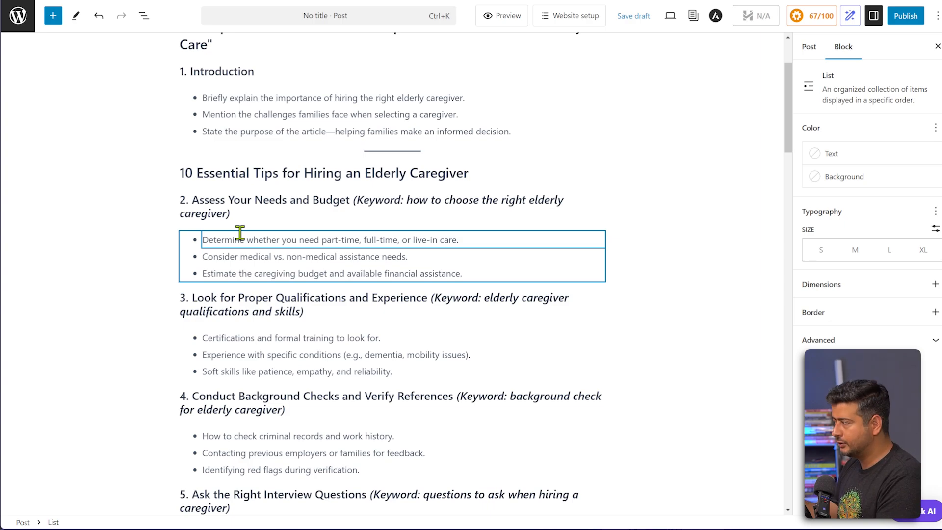
scroll(240, 233, down, 1)
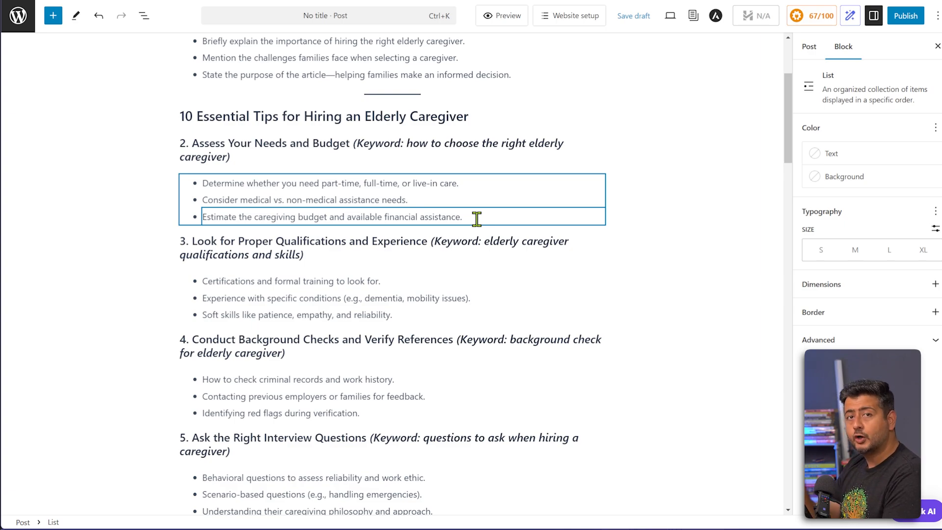
scroll(406, 189, down, 2)
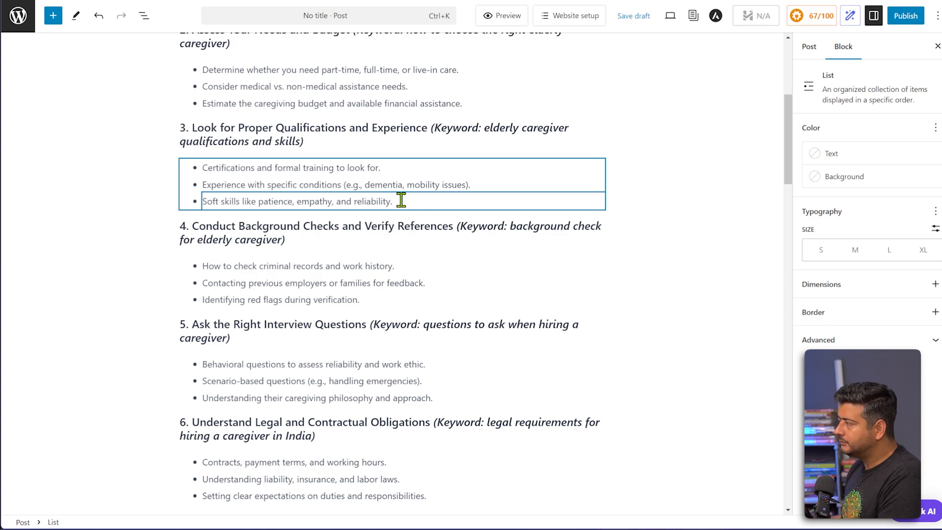
scroll(401, 199, down, 5)
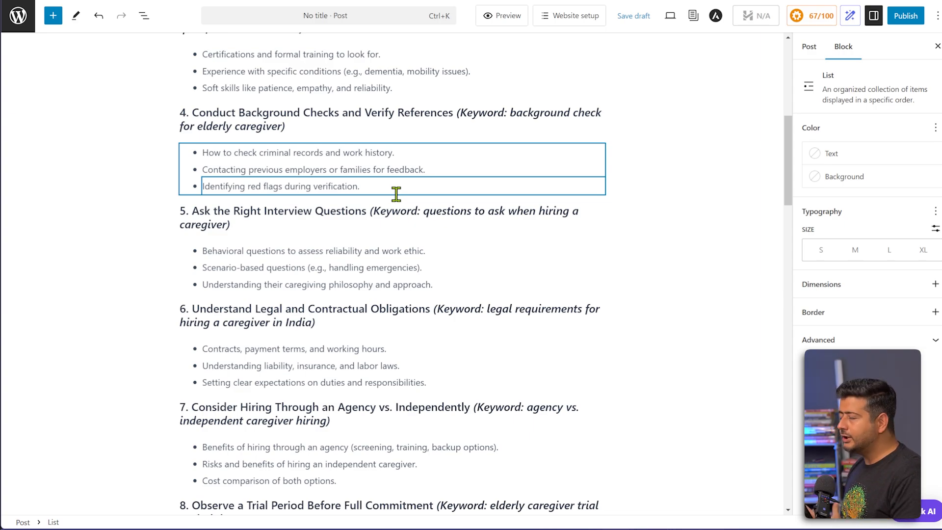
scroll(396, 193, down, 4)
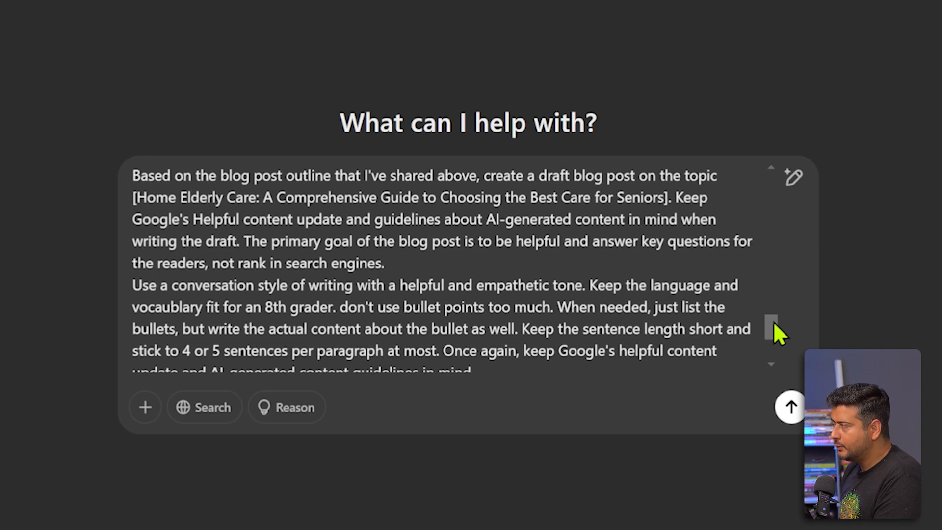
Review the draft-writing prompt and the Home Elderly Care article in ChatGPT, plus the article's copy in the WordPress editor
scroll(773, 327, down, 2)
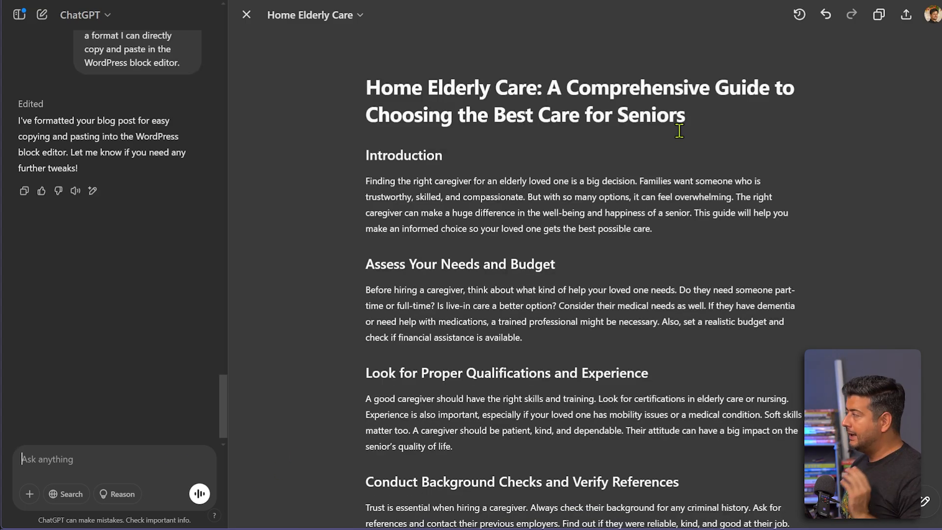
scroll(678, 131, down, 2)
scroll(678, 131, down, 10)
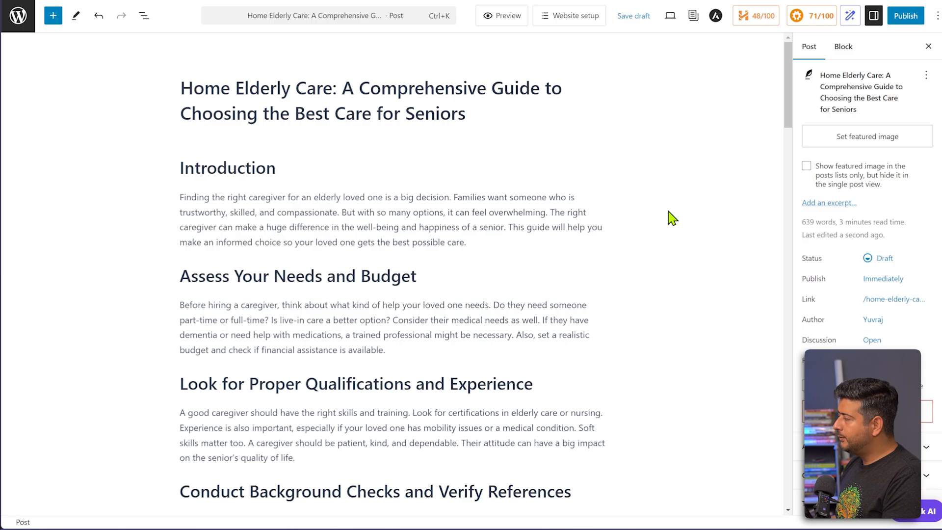
scroll(671, 217, down, 15)
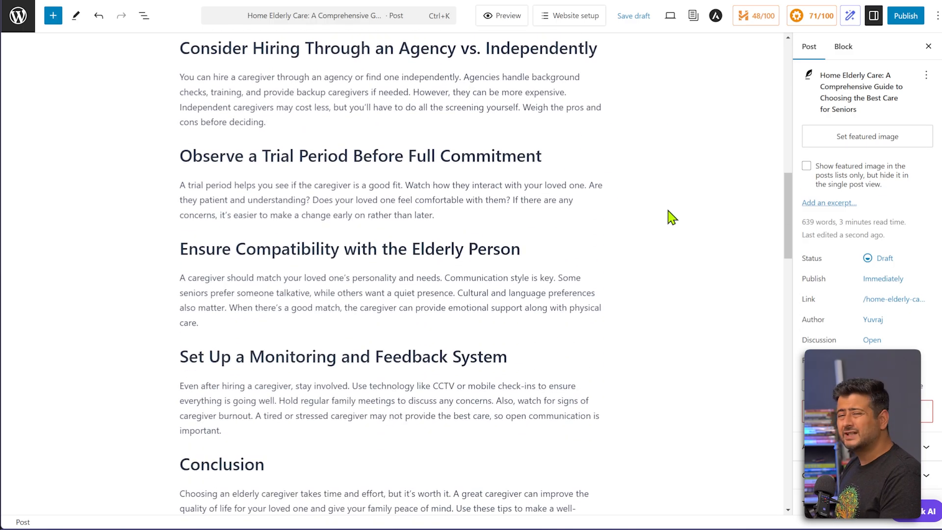
Switch from the post draft to the WordPress dashboard and search the Add Plugins page for aioseo
scroll(671, 218, down, 2)
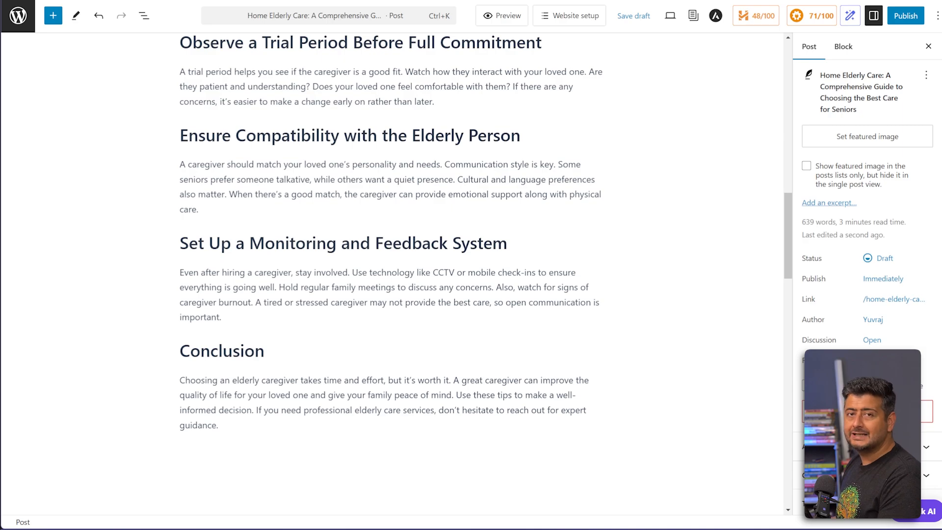
click(466, 1)
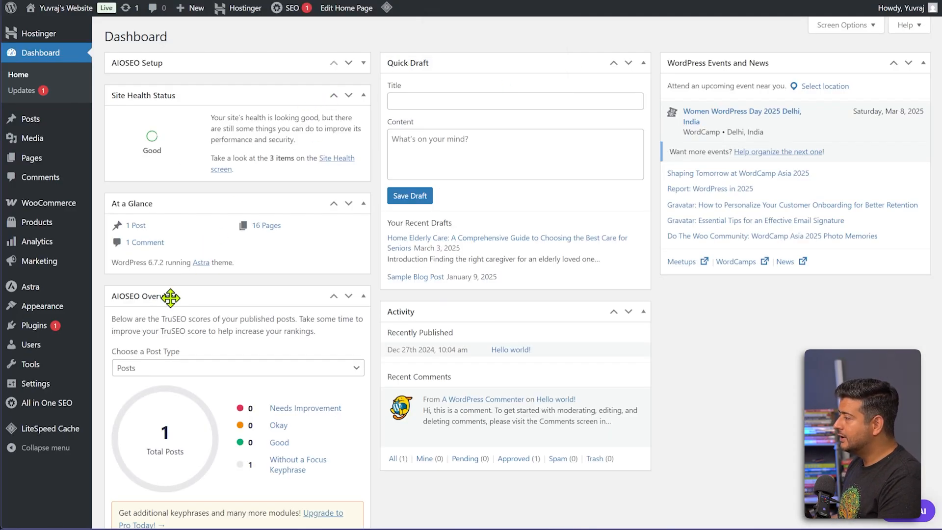
mouse_move(44, 332)
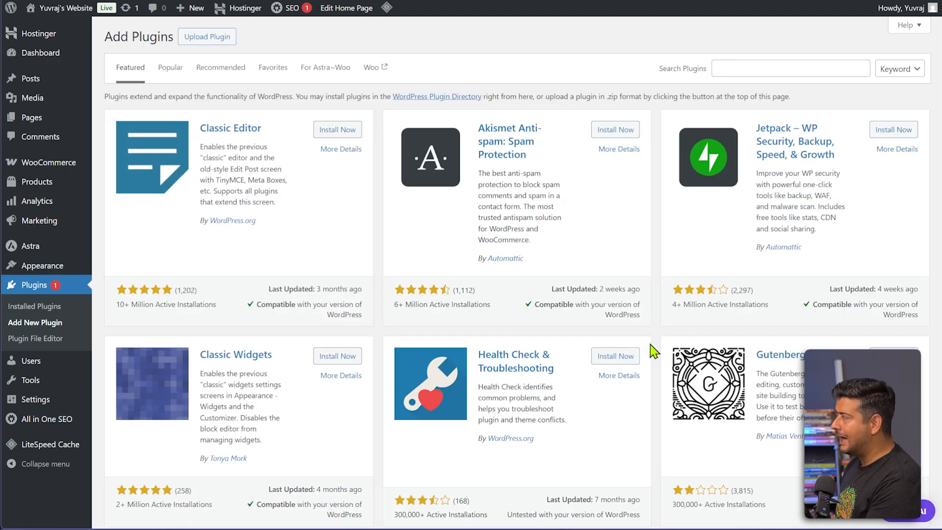
click(784, 71)
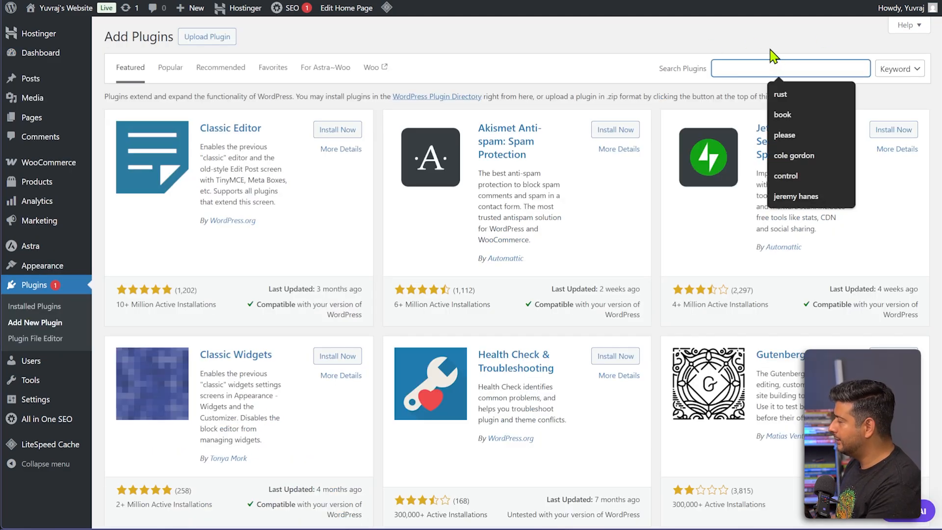
text(aioseo)
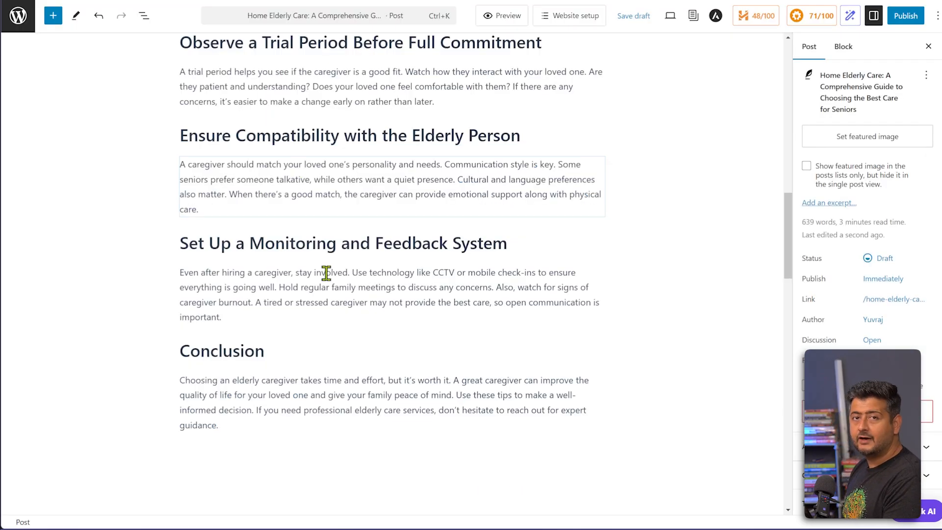
Return to the post draft and compare the mobile and desktop SERP previews in its AIOSEO settings
scroll(347, 263, up, 15)
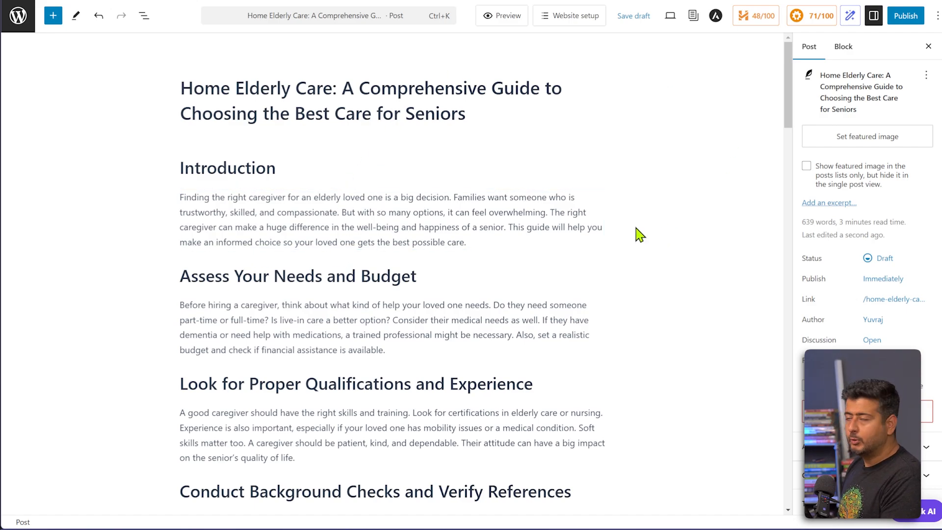
scroll(637, 123, down, 5)
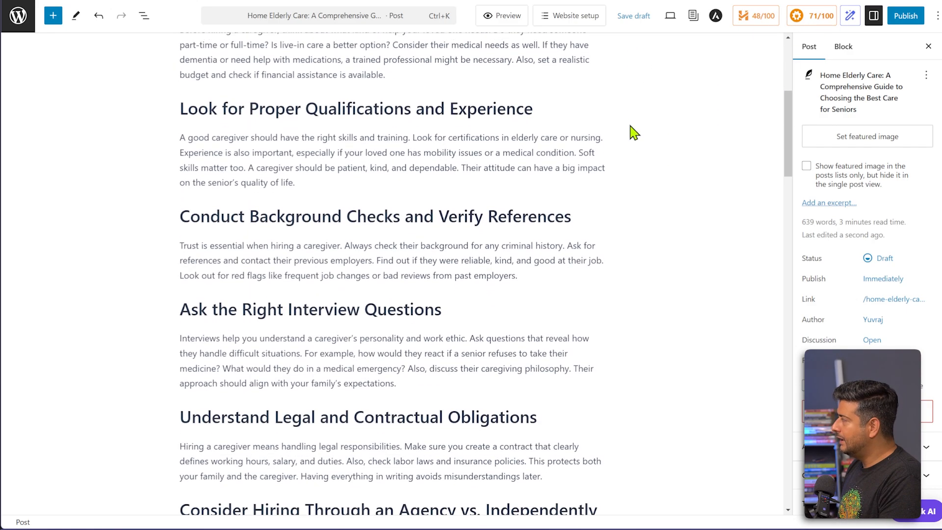
scroll(633, 133, down, 20)
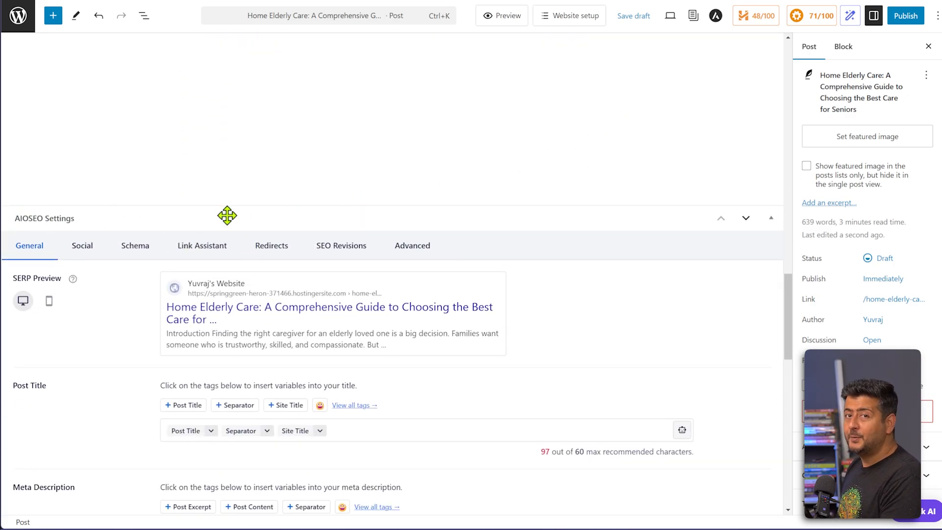
scroll(227, 215, down, 1)
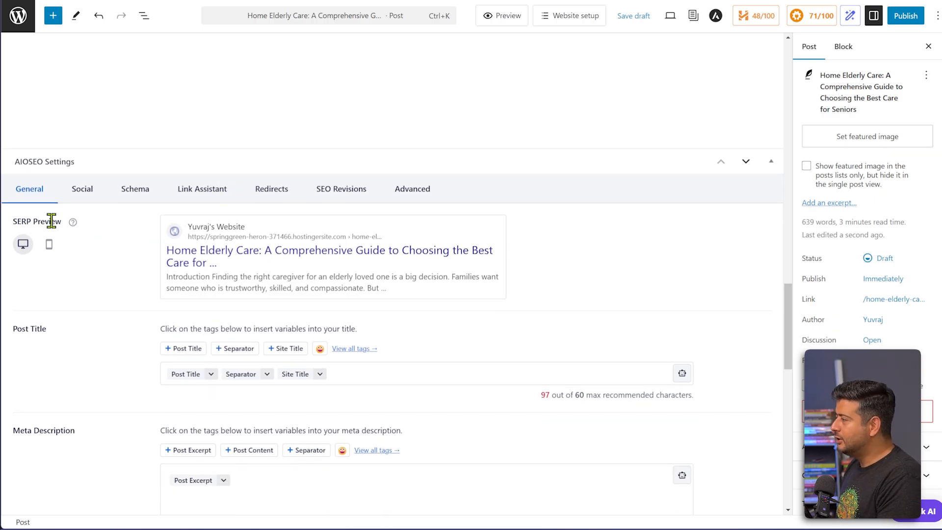
mouse_move(77, 228)
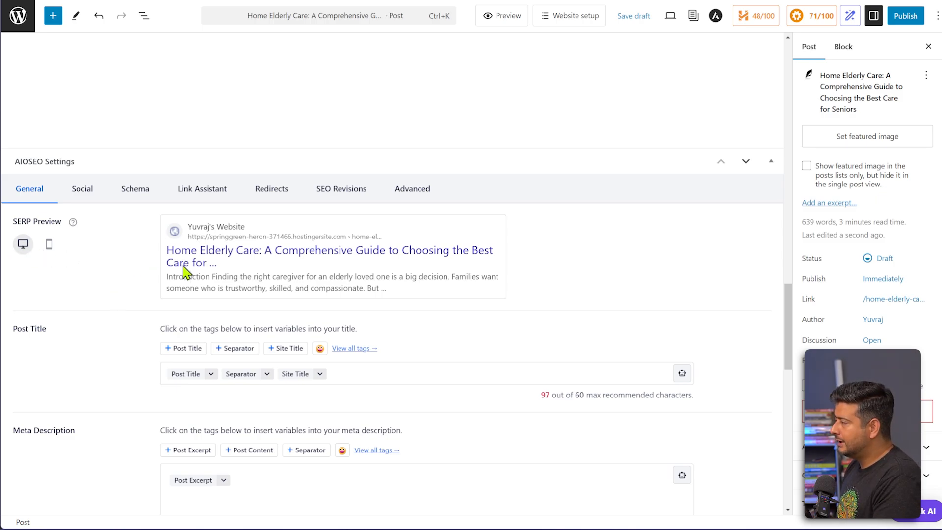
click(49, 247)
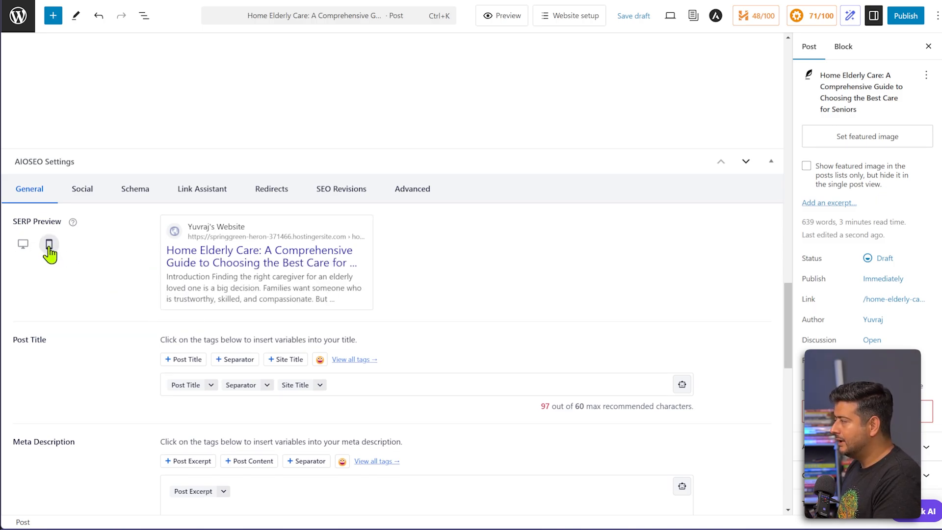
click(22, 250)
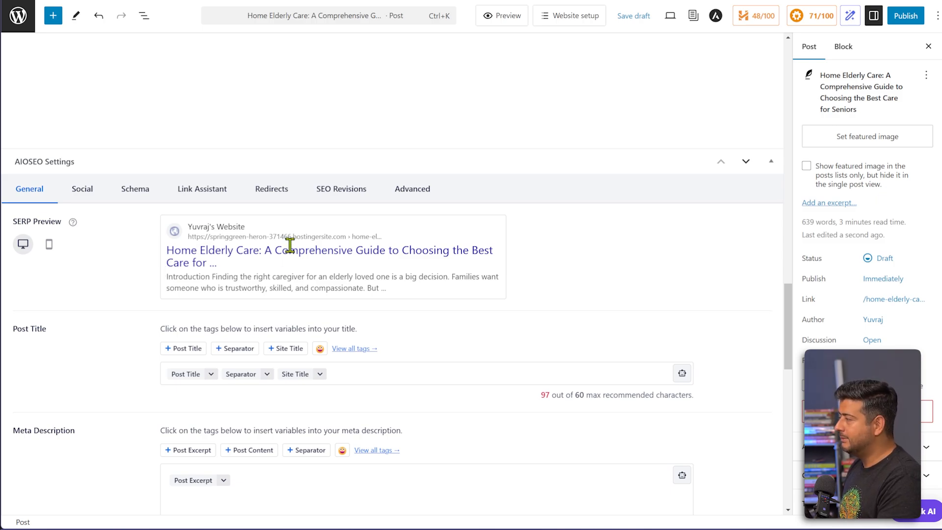
Examine the AIOSEO post title and meta description against their recommended lengths, plus the Focus Keyphrase section
scroll(536, 398, down, 1)
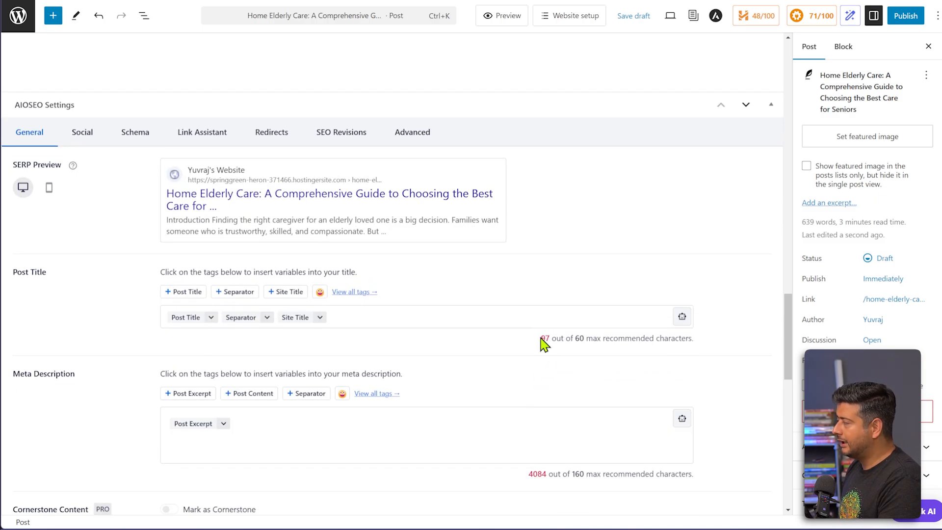
drag(541, 338, 583, 340)
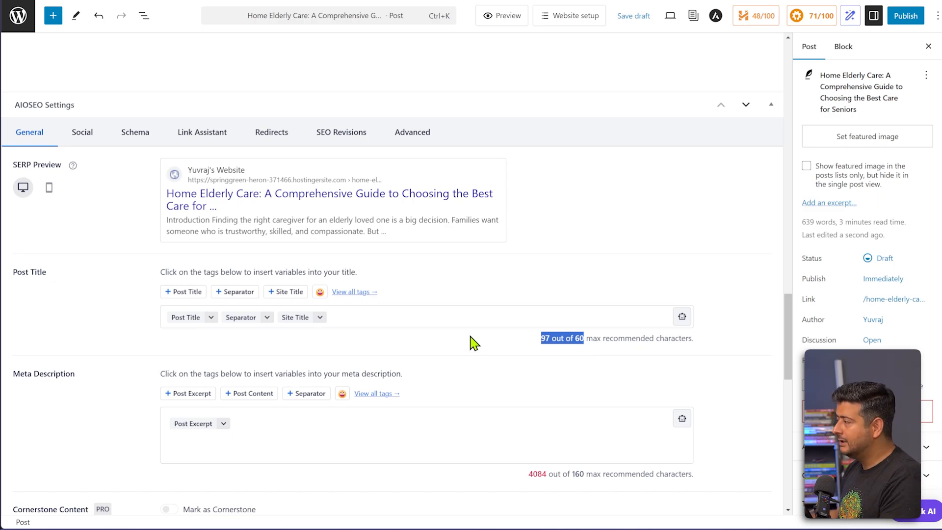
drag(169, 220, 381, 234)
click(122, 283)
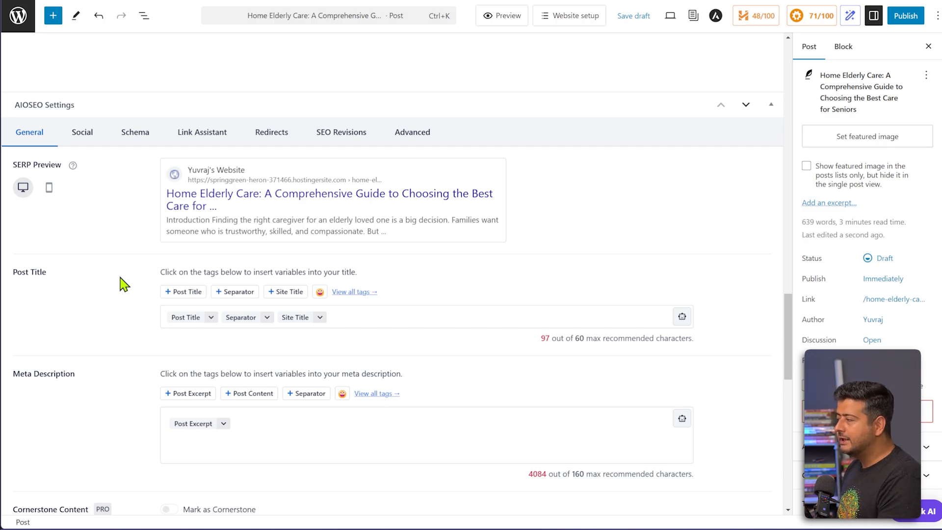
scroll(123, 283, down, 1)
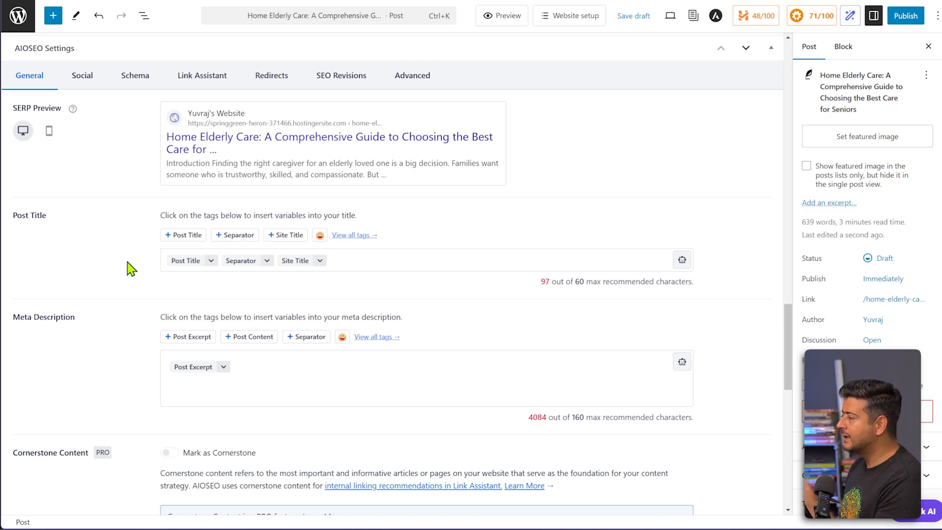
scroll(132, 269, down, 6)
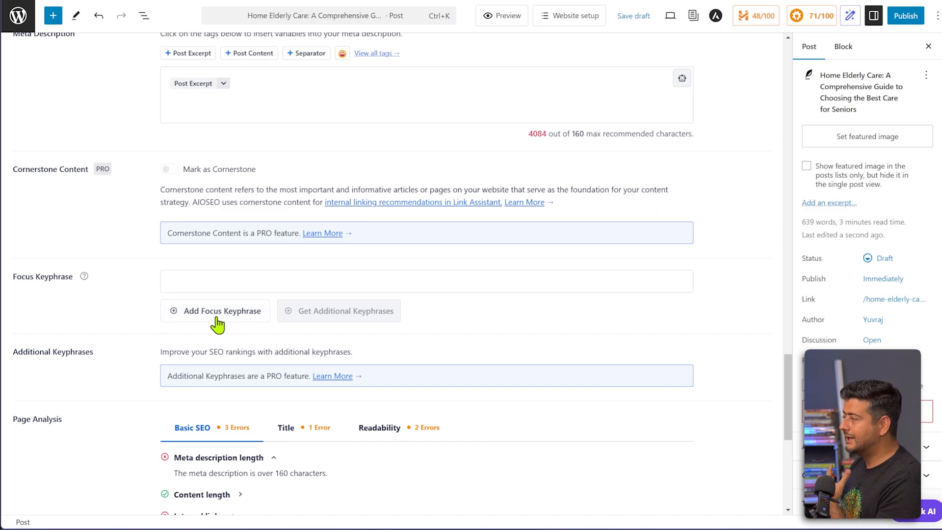
Copy "Home Elderly Care" from the post title and add it as the AIOSEO focus keyphrase
scroll(122, 295, up, 10)
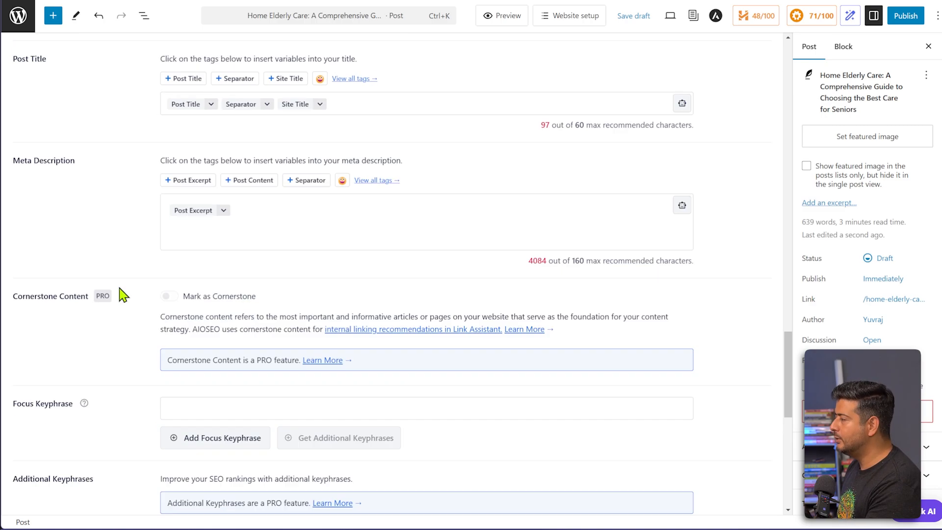
drag(180, 87, 332, 88)
key(ctrl+c)
scroll(172, 248, down, 15)
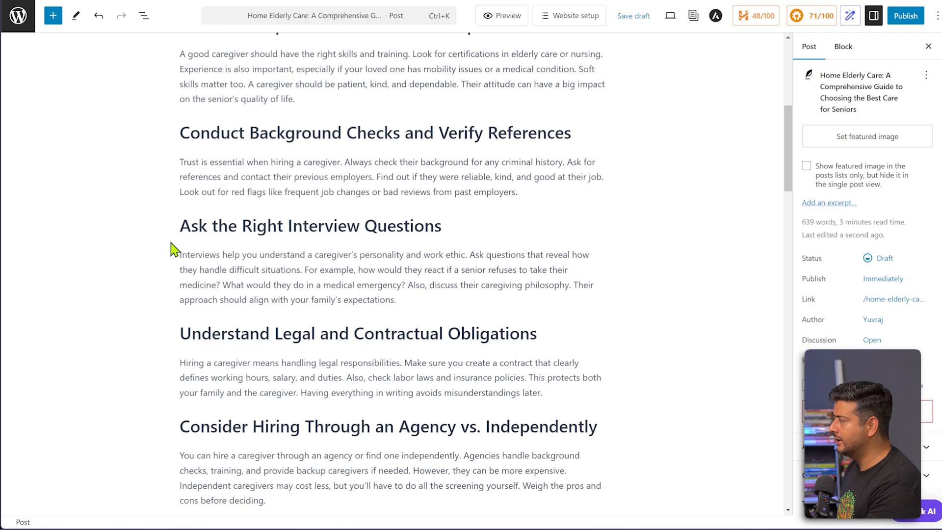
scroll(174, 249, down, 3)
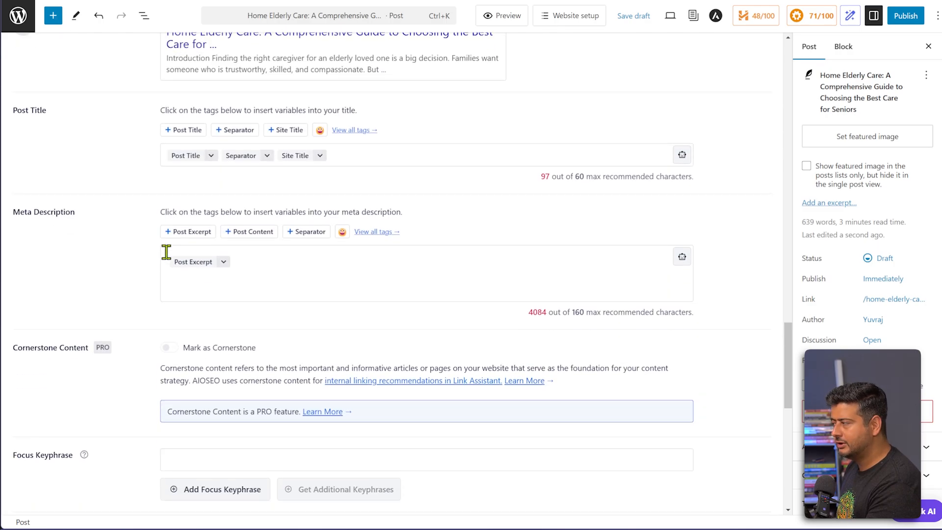
click(179, 390)
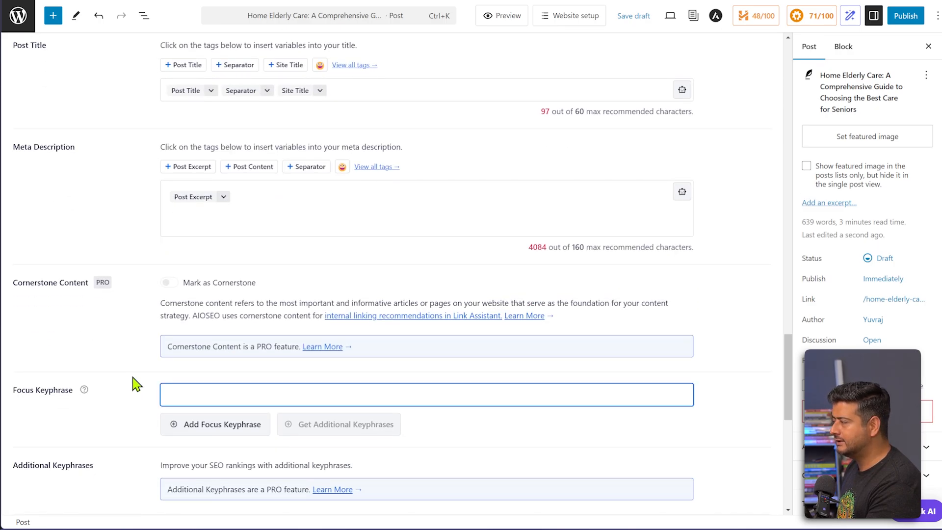
key(ctrl+v)
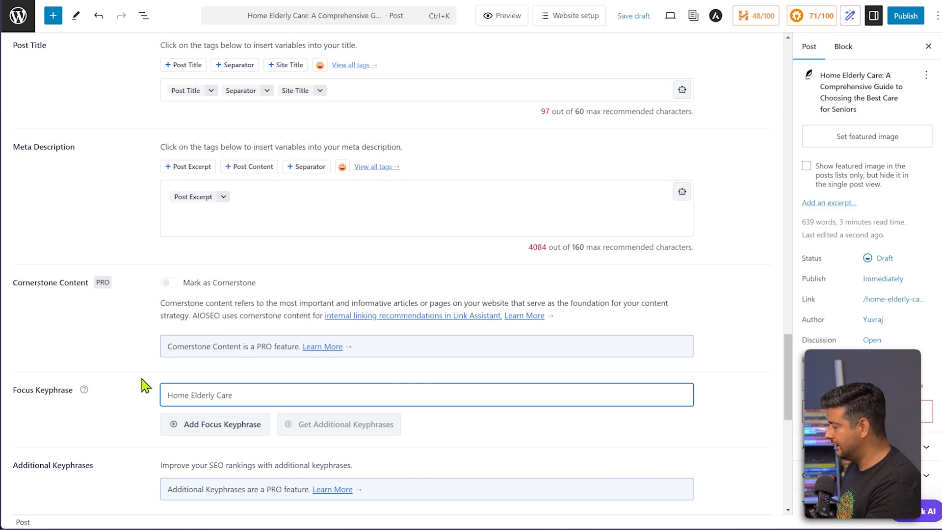
key(Return)
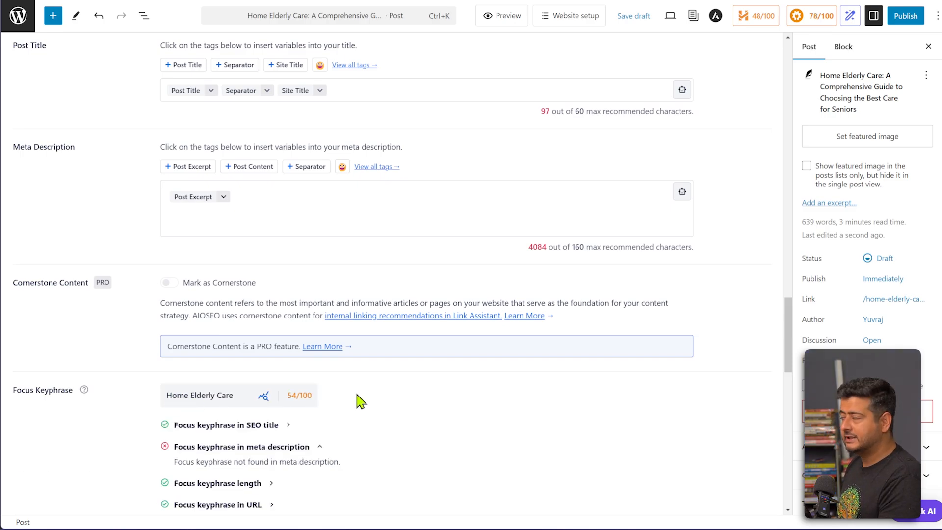
Check the keyphrase analysis and replace the meta description's Post Excerpt tag with ChatGPT's text beginning "Find the best Home Elderly Care for your loved ones"
scroll(358, 398, down, 1)
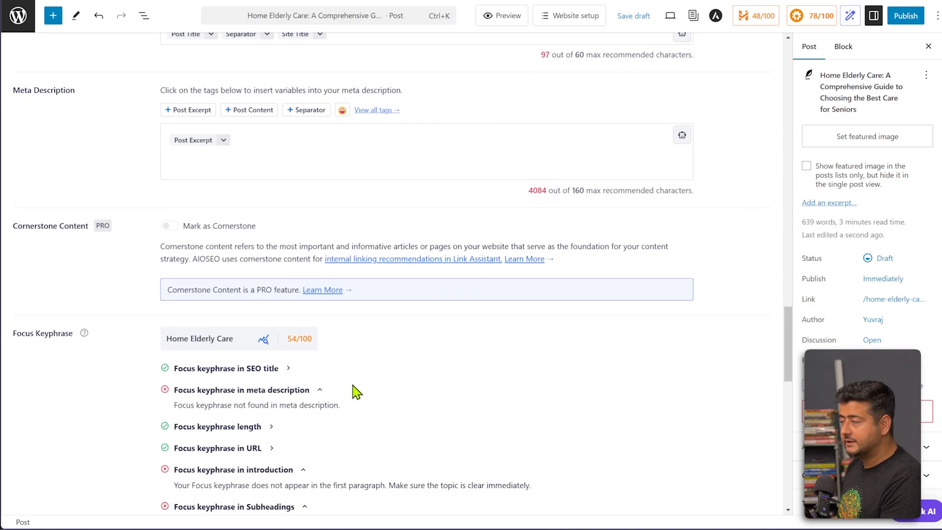
scroll(357, 391, down, 1)
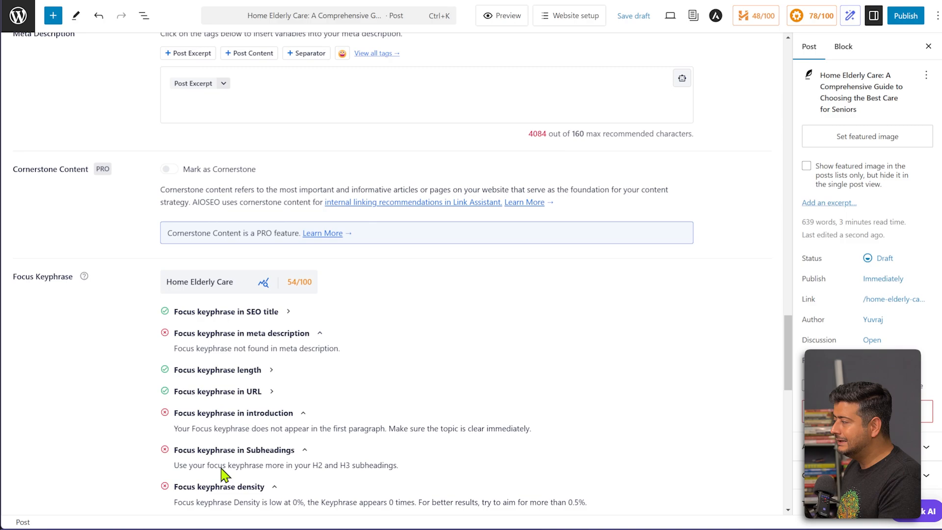
scroll(293, 407, down, 2)
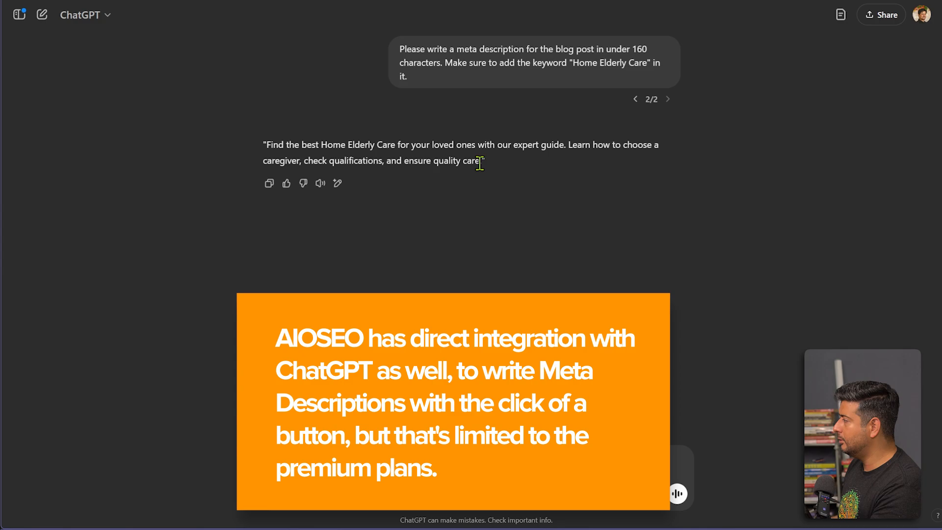
drag(481, 162, 267, 145)
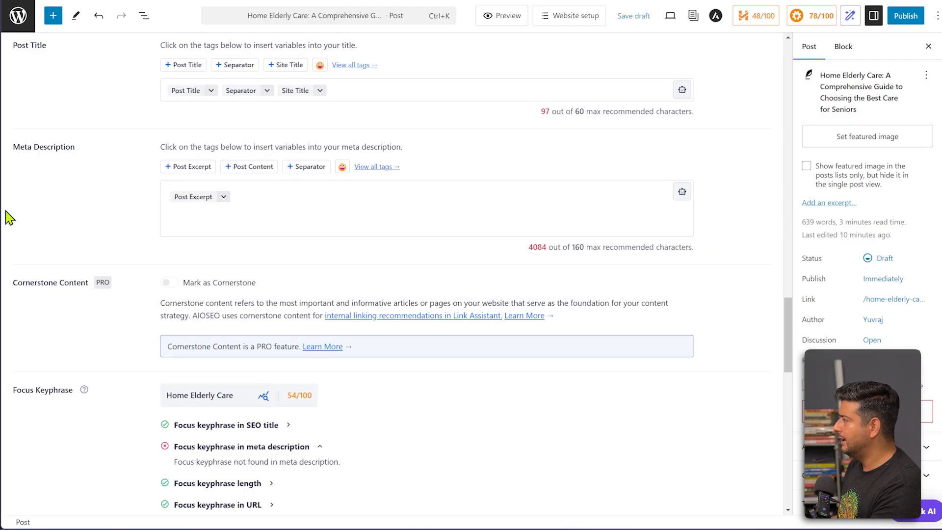
click(268, 199)
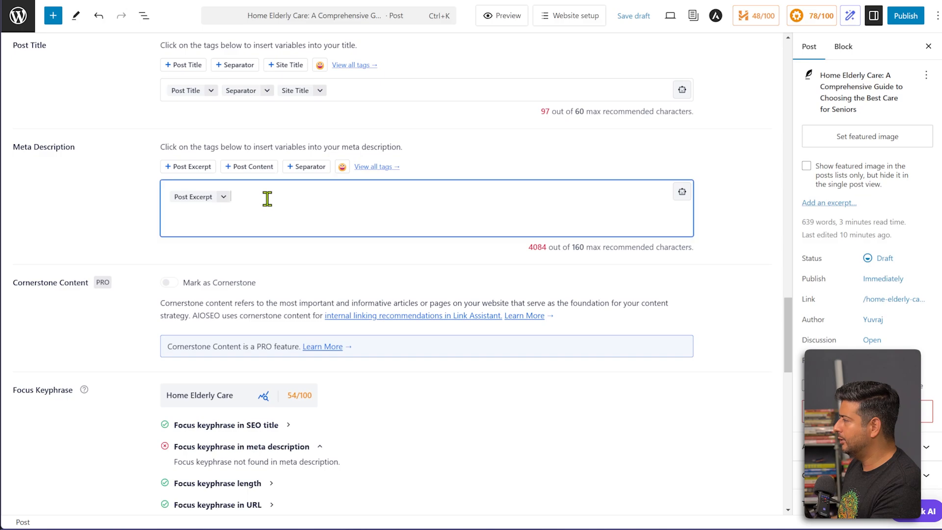
key(BackSpace)
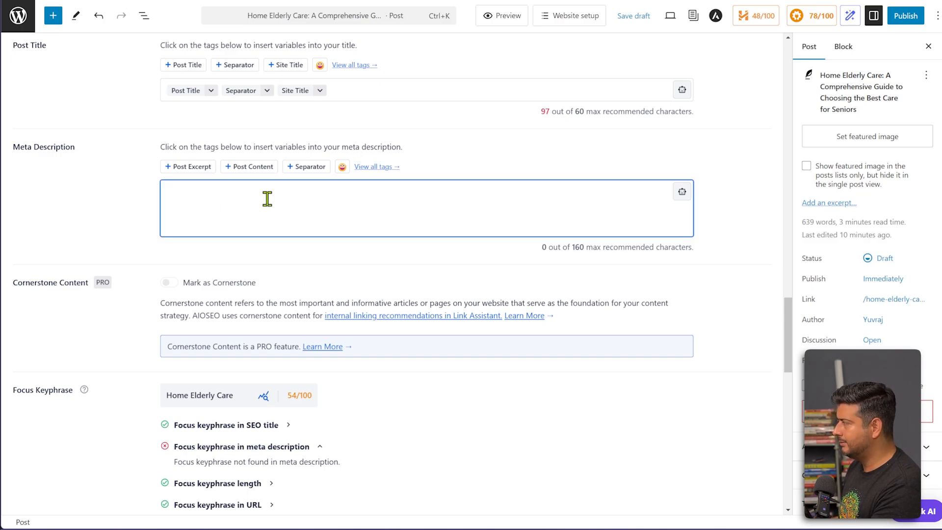
scroll(353, 196, up, 2)
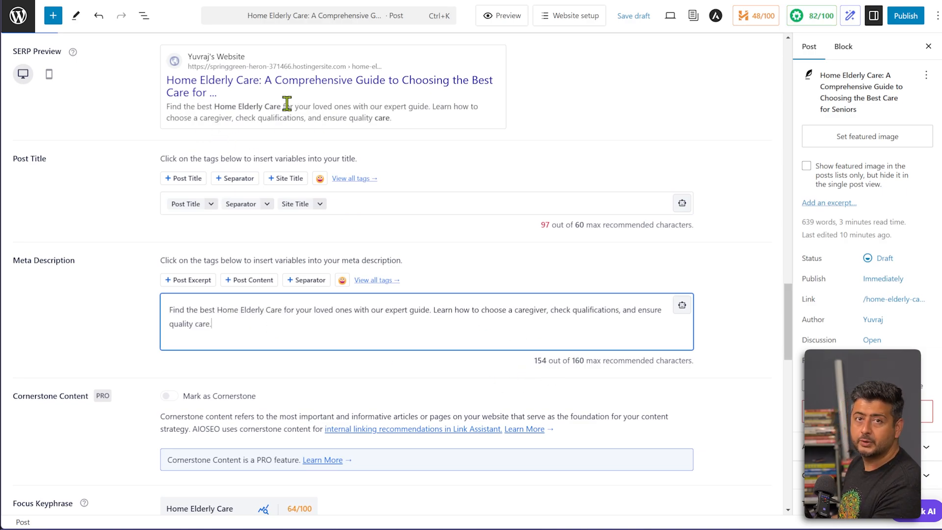
Have ChatGPT rewrite the post's Introduction paragraph to include the keyword "Home Elderly Care" and copy the rewritten paragraph
scroll(204, 219, down, 7)
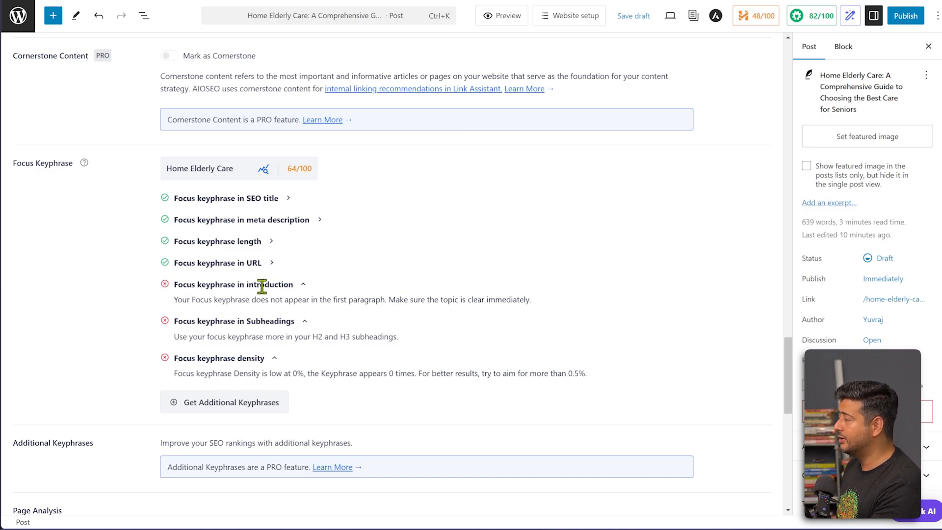
scroll(378, 296, up, 20)
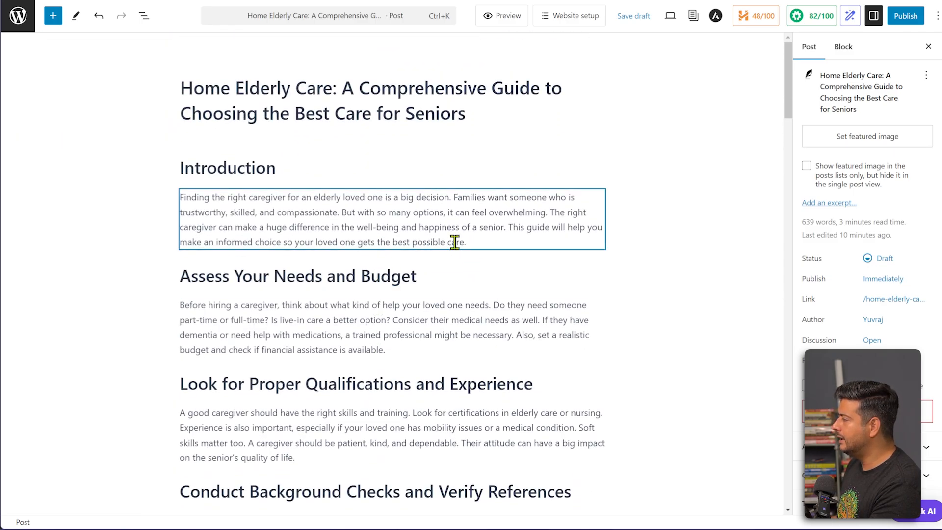
drag(466, 242, 181, 196)
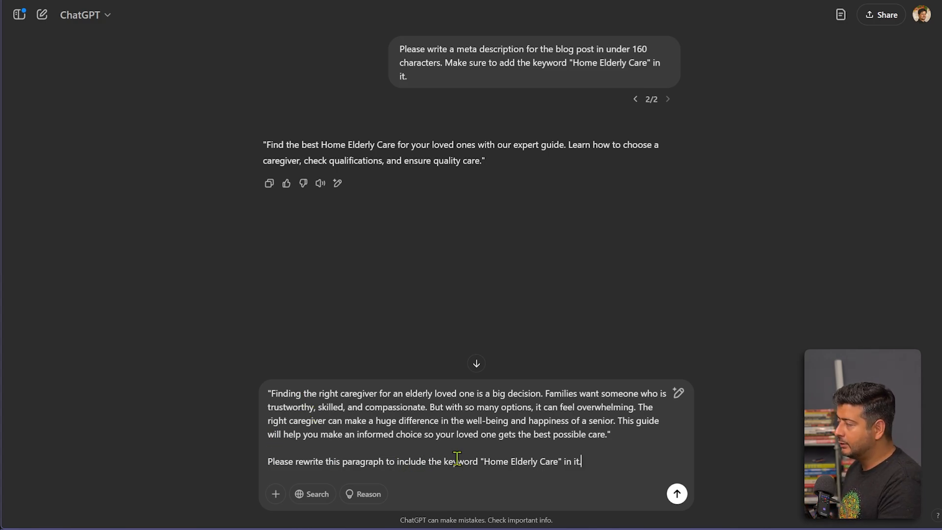
click(677, 494)
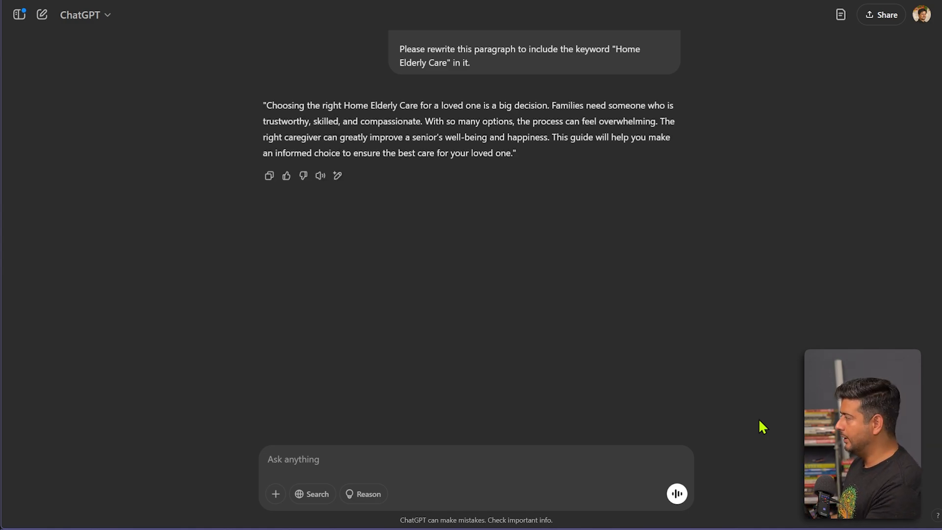
drag(510, 154, 288, 120)
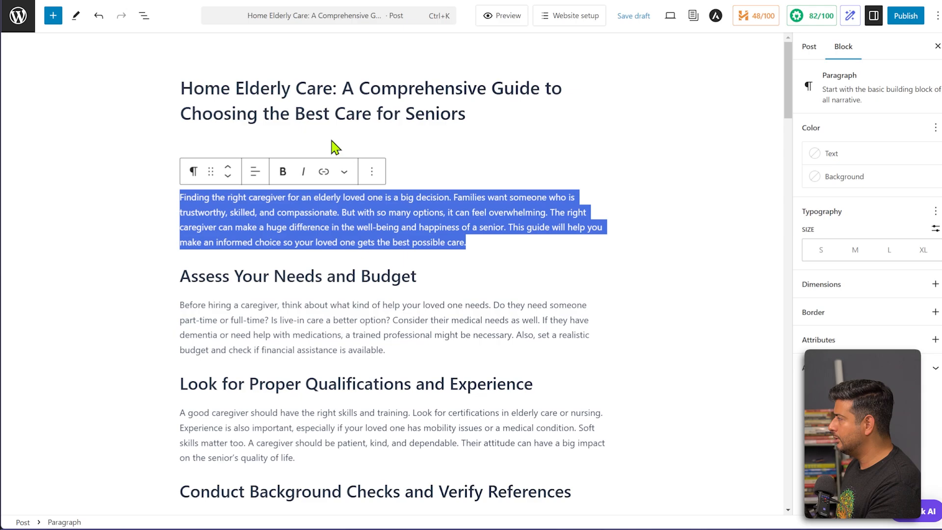
Replace the Introduction paragraph with the rewritten text beginning "Choosing the right Home Elderly Care for a loved one" and recheck the focus keyphrase analysis
click(360, 229)
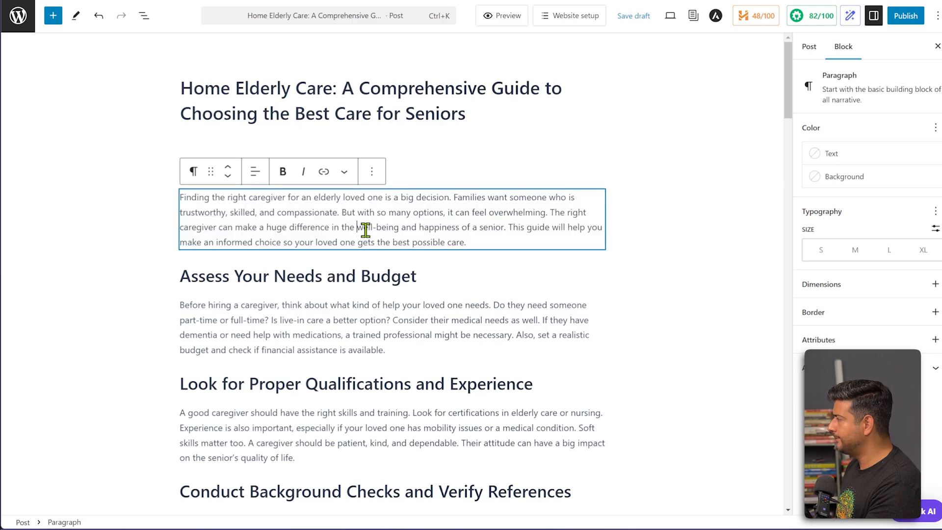
triple_click(476, 242)
text(Choosing the right Home Elderly Care for a loved one is a big decision. Families need someone who is trustworthy, skilled, and compassionate. With so many options, the process can feel overwhelming. The right caregiver can greatly improve a senior's well-being and happiness. This guide will help you make an informed choice to ensure the best care for your loved one.)
click(623, 247)
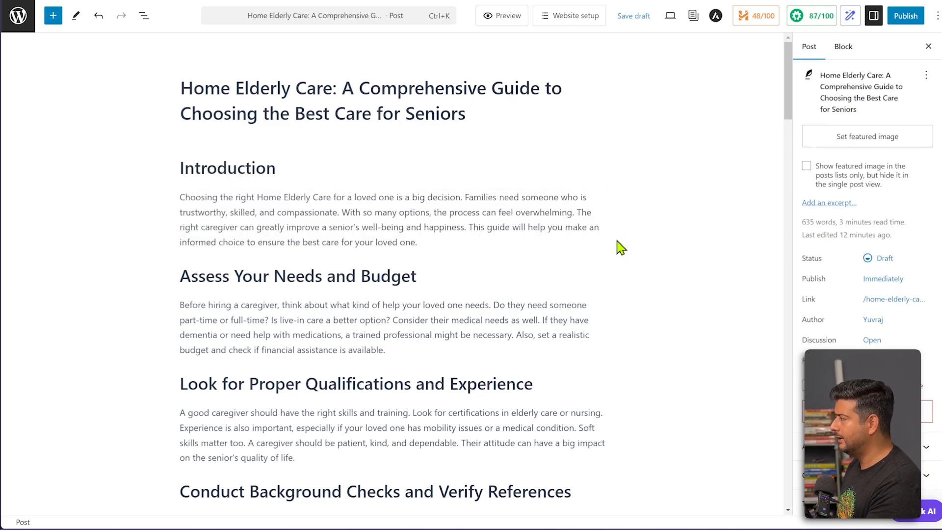
scroll(553, 245, down, 10)
scroll(553, 246, down, 15)
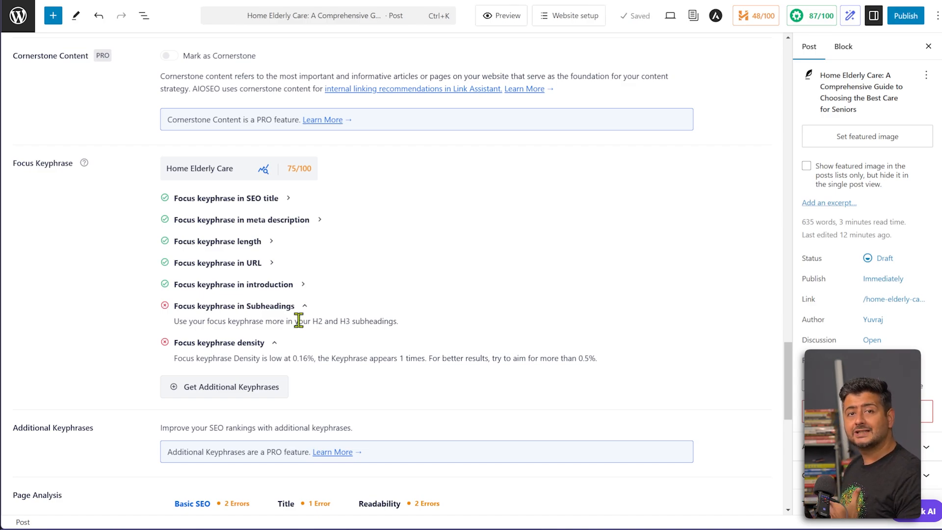
scroll(298, 320, up, 2)
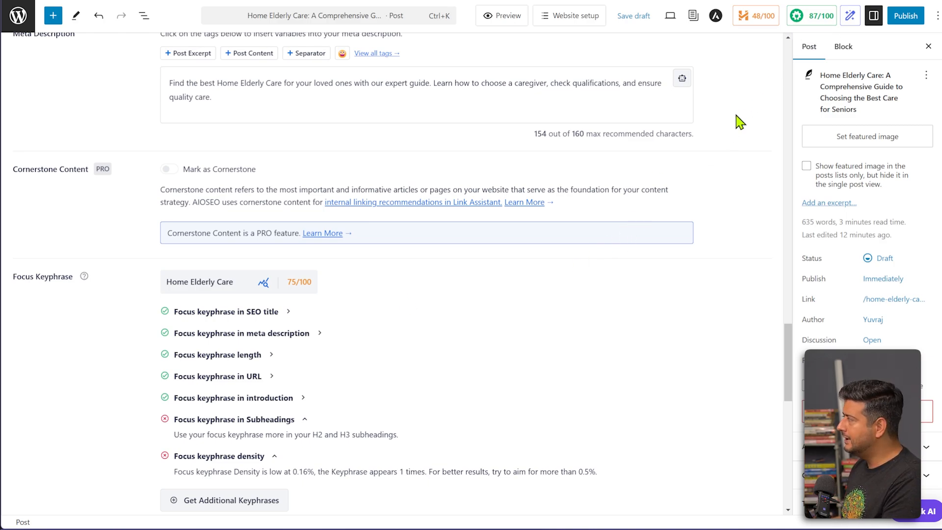
Examine the post title in the Headline Analyzer, including its score, word balance, sentiment, headline type and character count
click(757, 22)
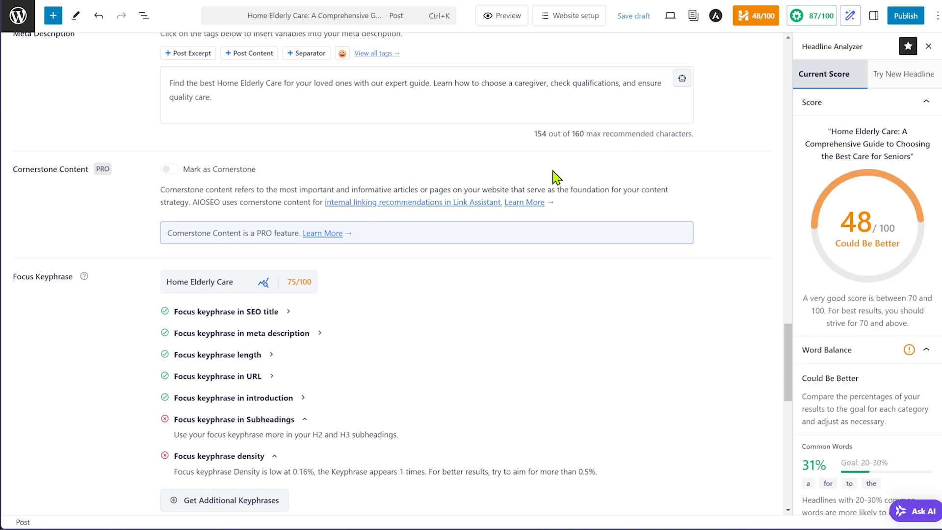
scroll(553, 176, up, 12)
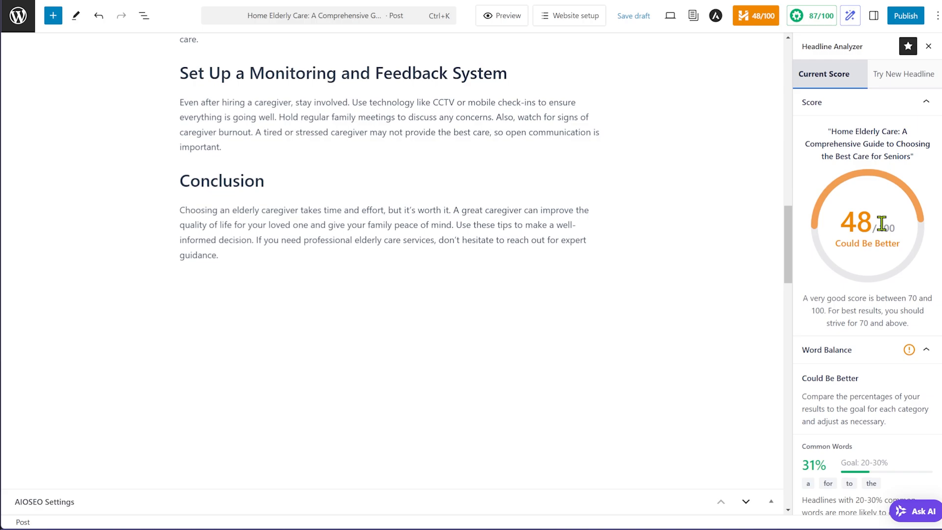
scroll(882, 223, down, 5)
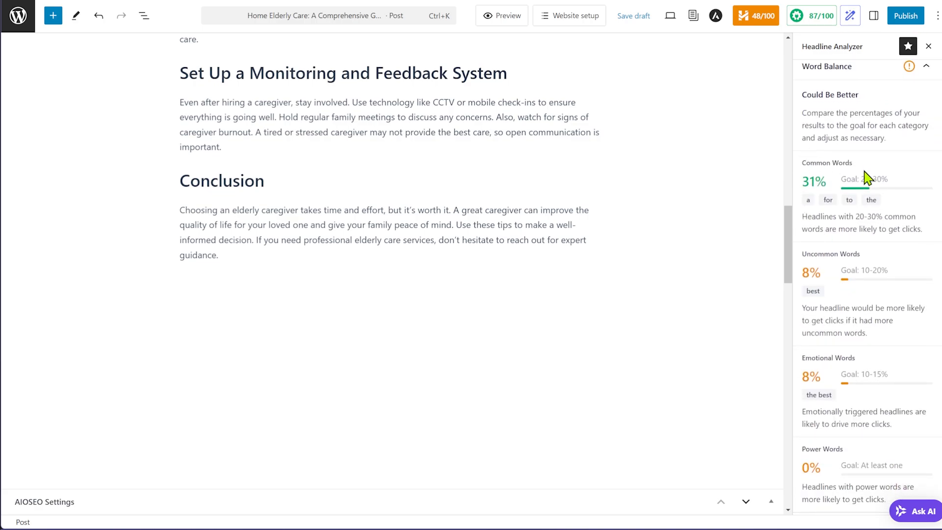
scroll(845, 270, down, 2)
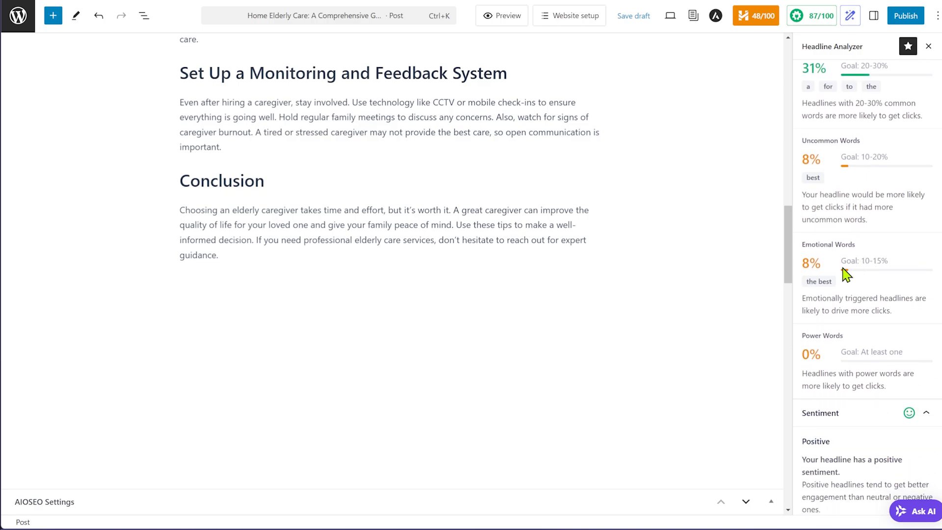
scroll(840, 330, down, 1)
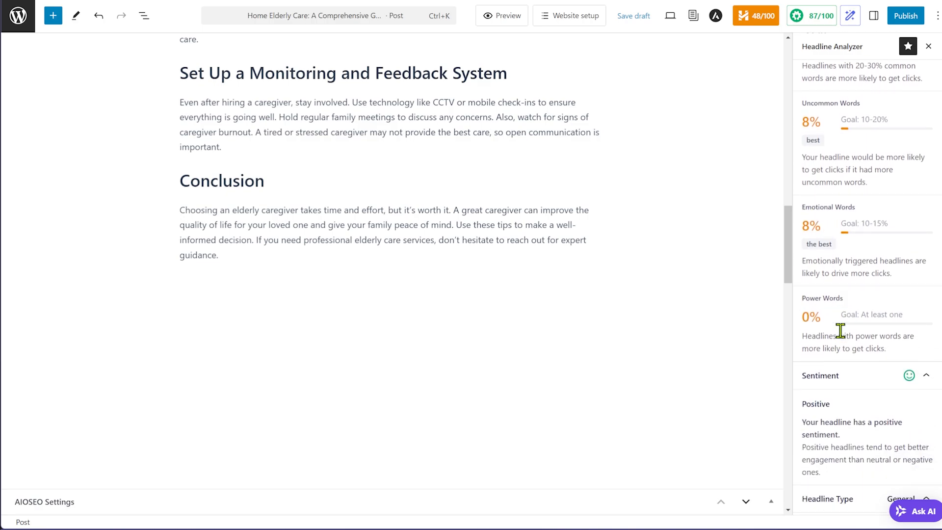
scroll(840, 331, down, 2)
click(847, 314)
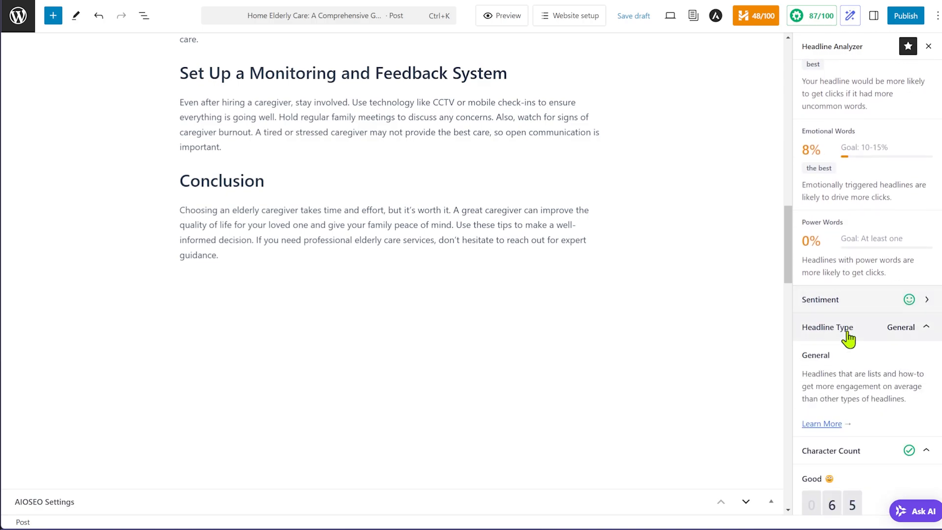
scroll(860, 333, down, 3)
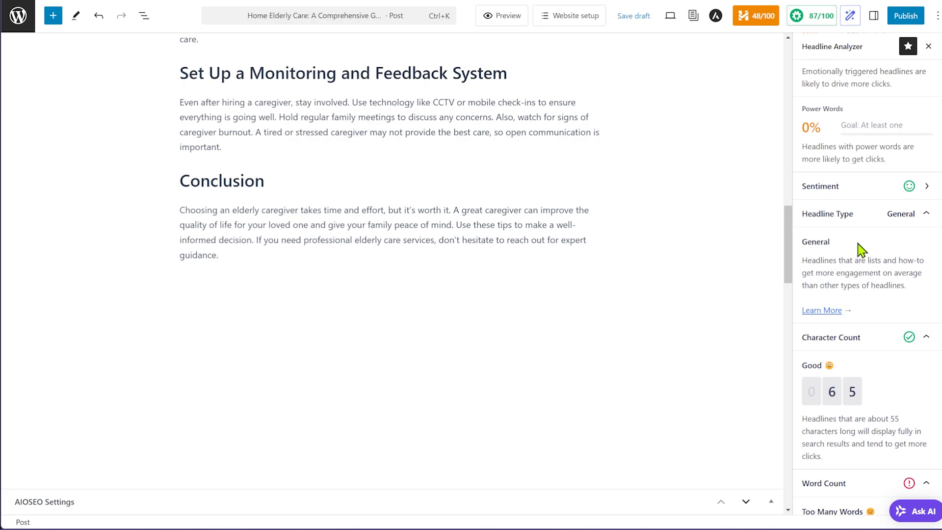
Copy the post title and ask ChatGPT for 3 more emotional variations, adding a power word and keeping "home elderly care" near the beginning
scroll(429, 128, up, 12)
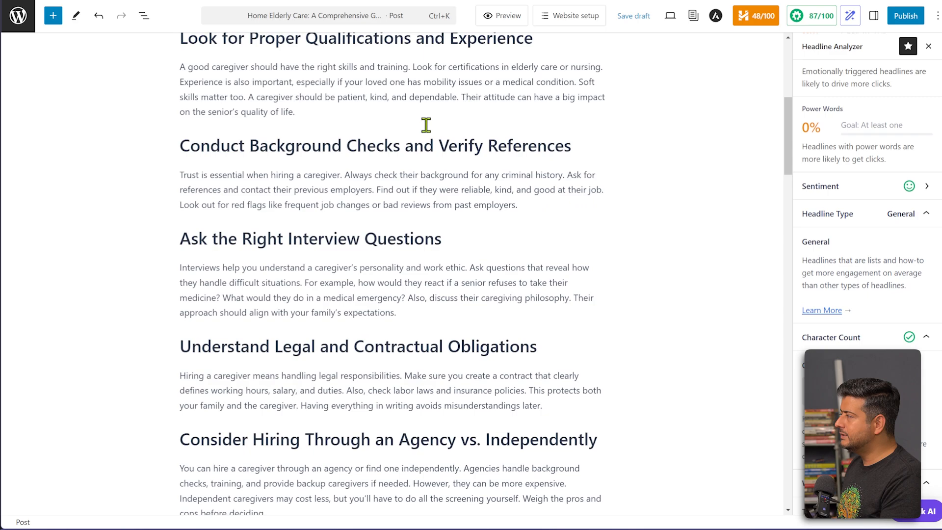
scroll(426, 125, up, 7)
drag(498, 118, 183, 89)
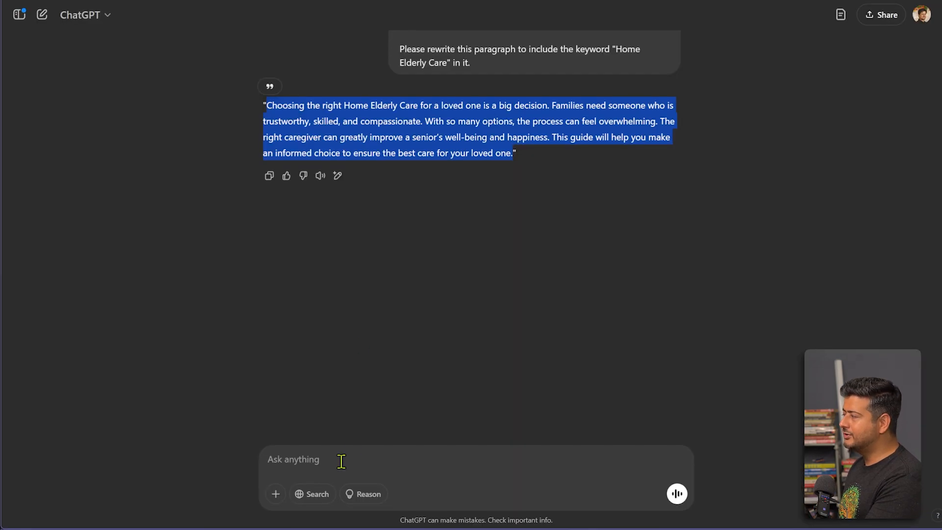
click(348, 455)
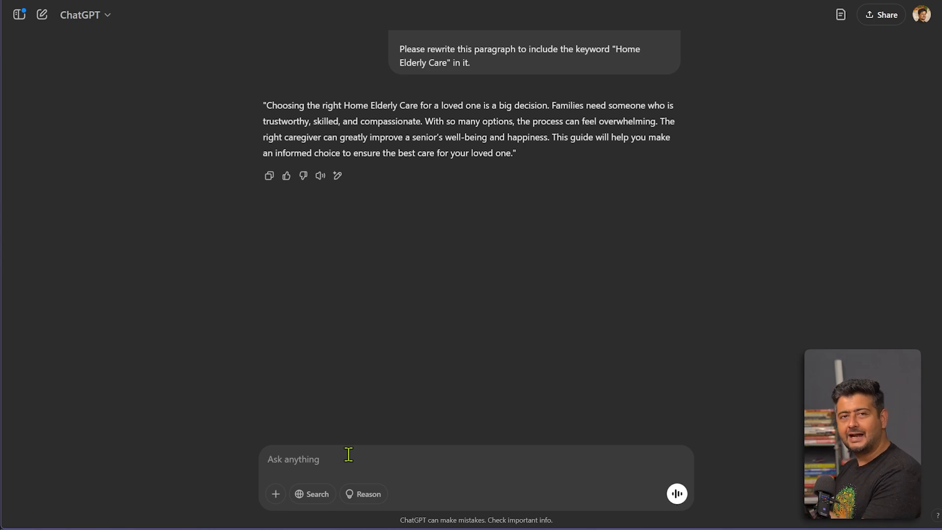
text(Home Elderly Care: A Comprehensive Guide to Choosing the Best Care for Seniors  Rewrite this headline to make it more emotional. Add a power word if necessary. Keep the main keyword "home elderly care" as close to the beginning of the headline as possible. Give me 3 variations to test.)
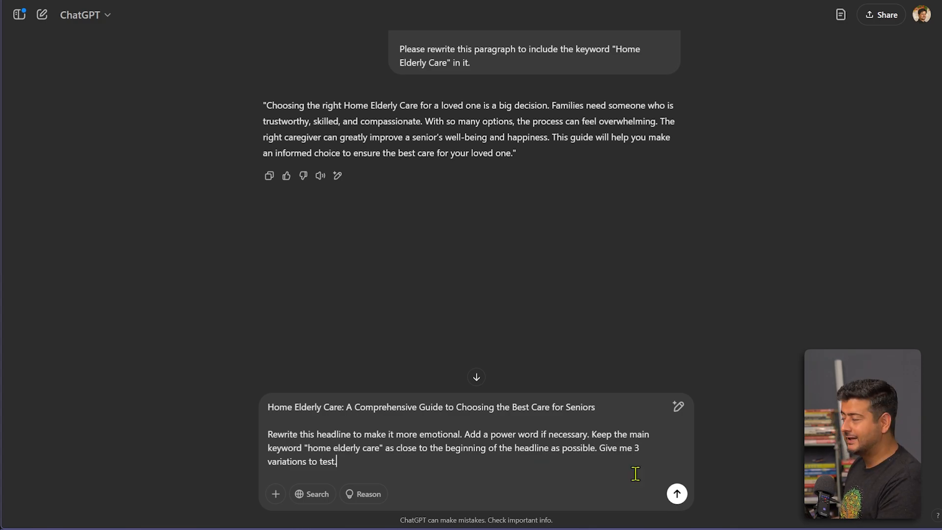
click(676, 493)
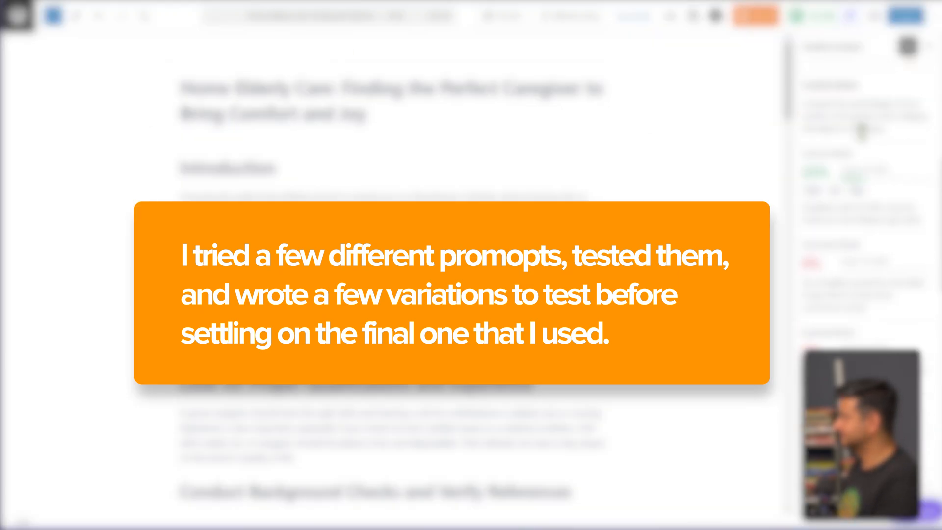
Review the post's content and its AIOSEO search preview, title, meta description, focus keyphrase and page analysis checks
scroll(861, 131, up, 8)
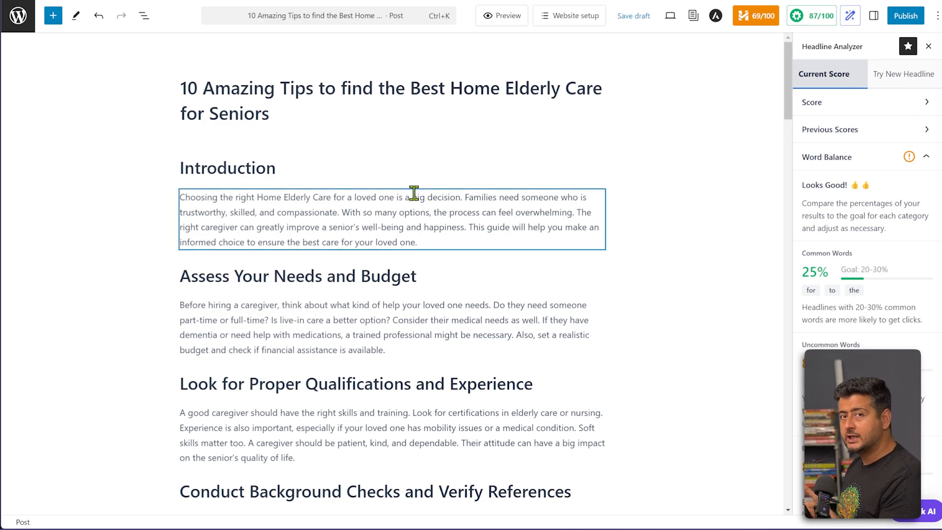
scroll(422, 196, down, 9)
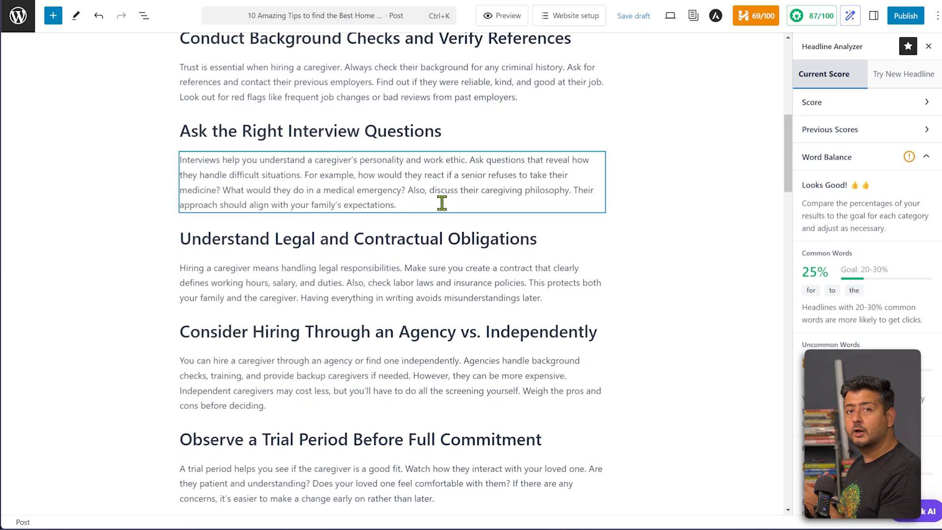
scroll(441, 203, down, 7)
scroll(438, 211, down, 3)
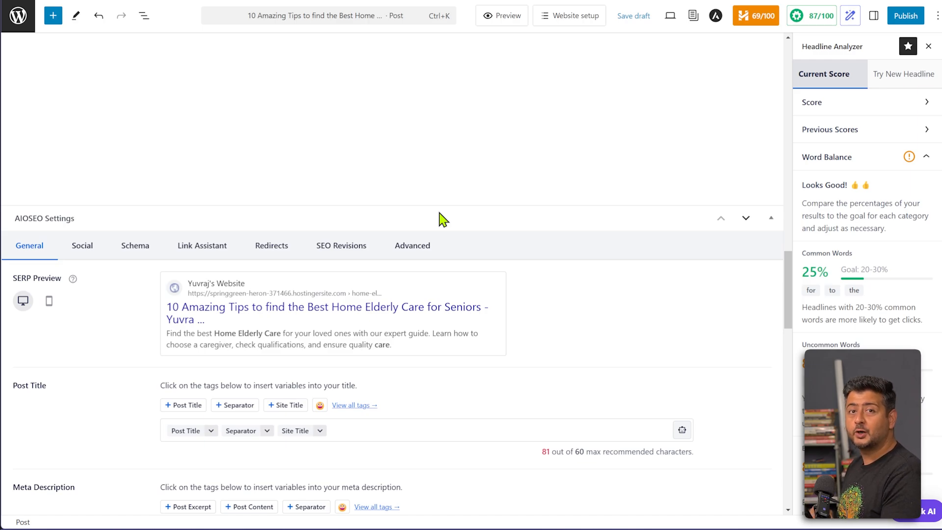
scroll(418, 200, down, 2)
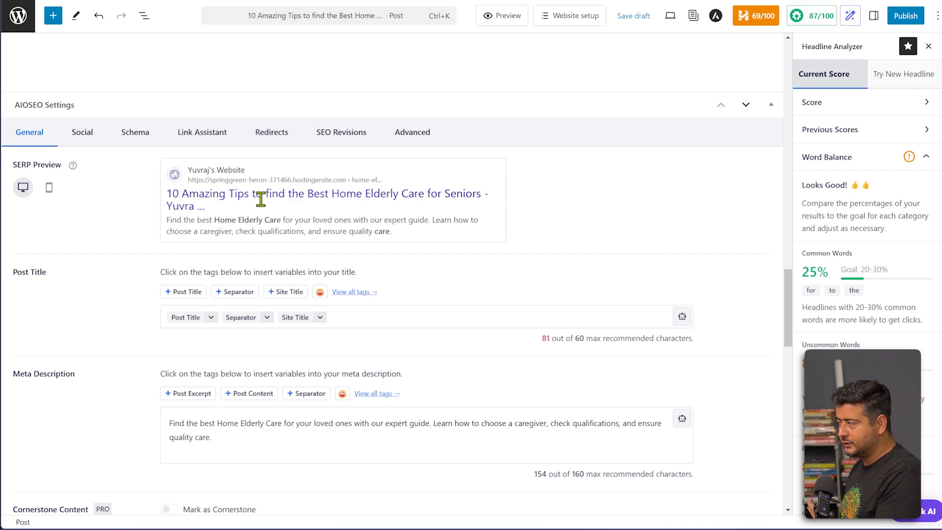
scroll(342, 258, down, 1)
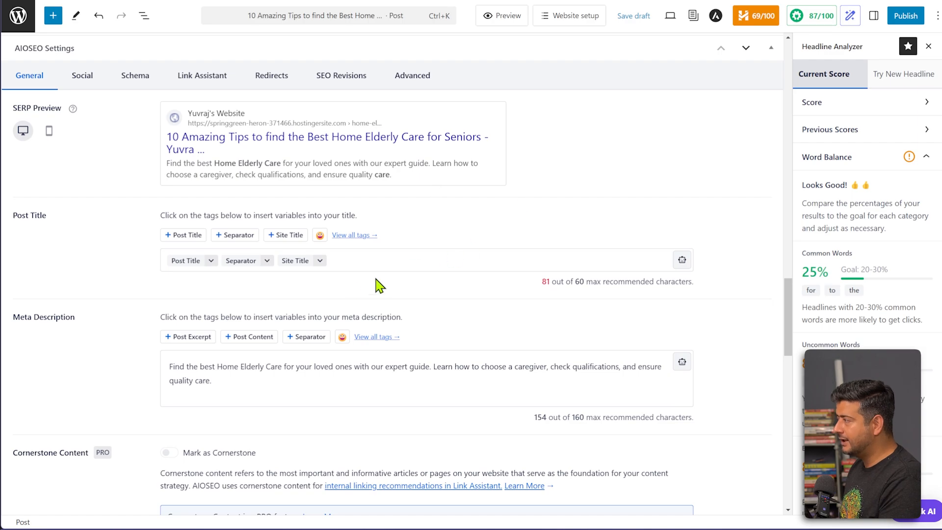
scroll(378, 282, down, 2)
scroll(162, 311, down, 2)
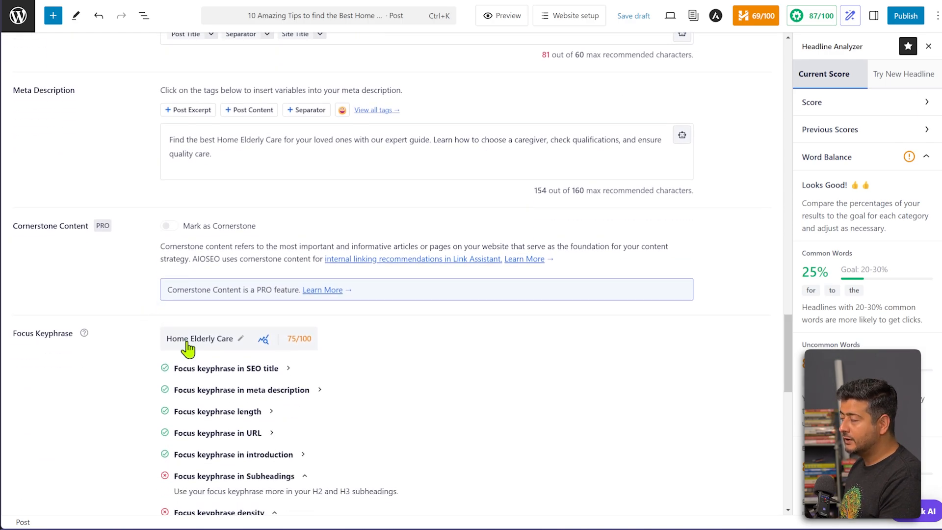
scroll(452, 361, down, 2)
scroll(428, 351, down, 2)
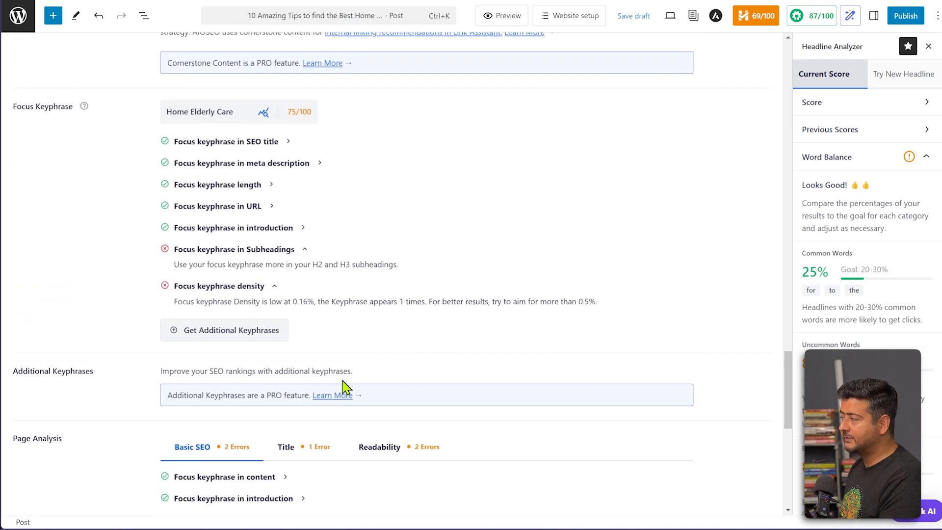
scroll(347, 385, down, 4)
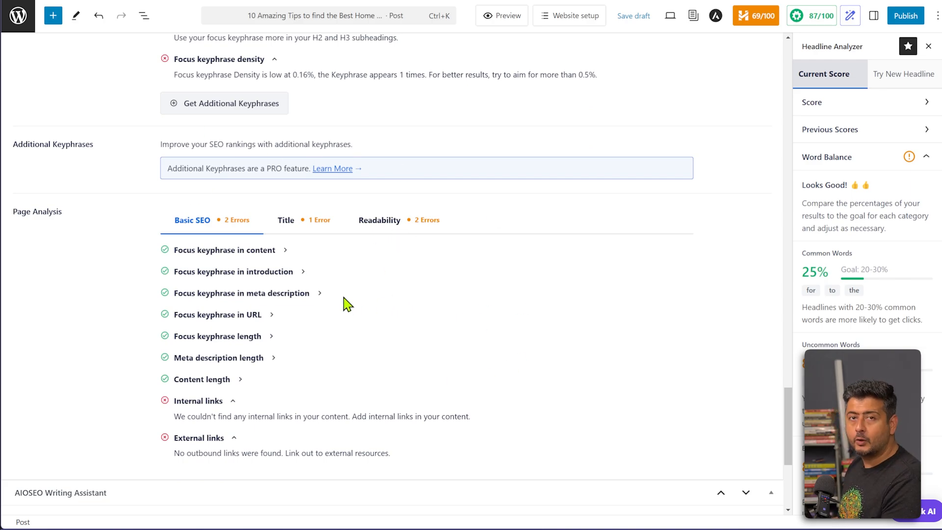
scroll(263, 319, up, 6)
scroll(263, 319, up, 7)
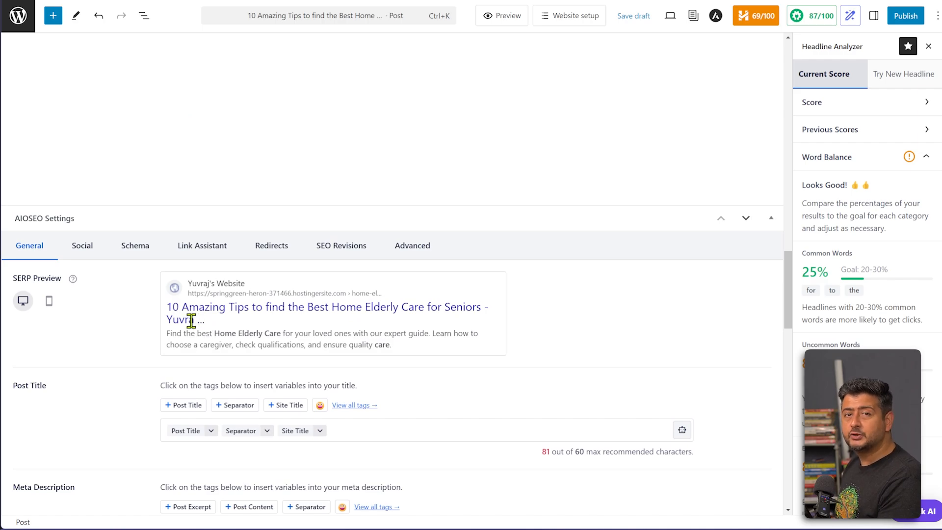
scroll(191, 329, up, 3)
scroll(191, 329, down, 3)
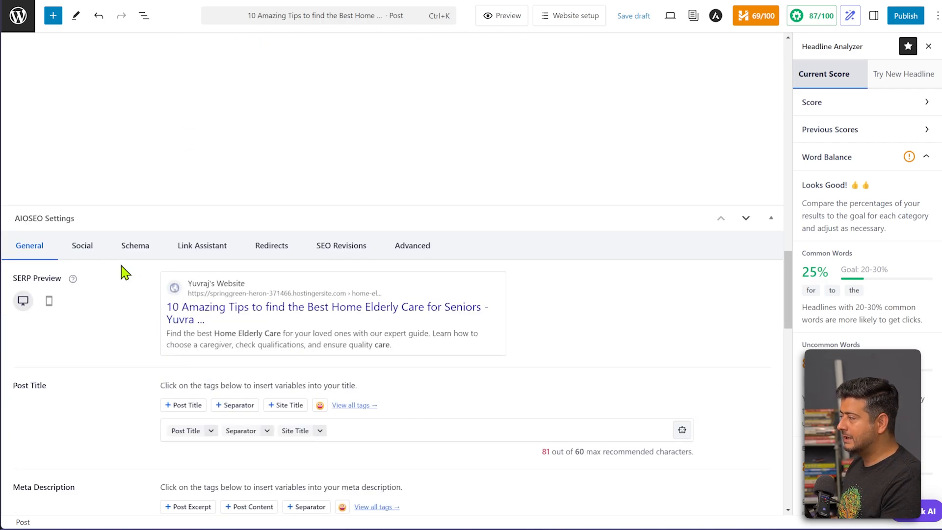
Look through the AIOSEO Social, Schema and Link Assistant settings for the post and return to the General settings
click(92, 248)
scroll(671, 391, down, 2)
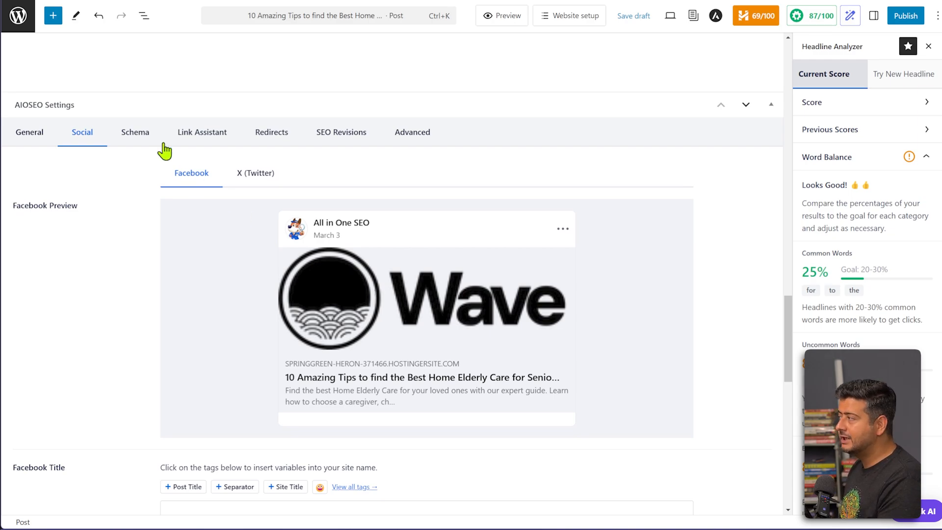
click(144, 138)
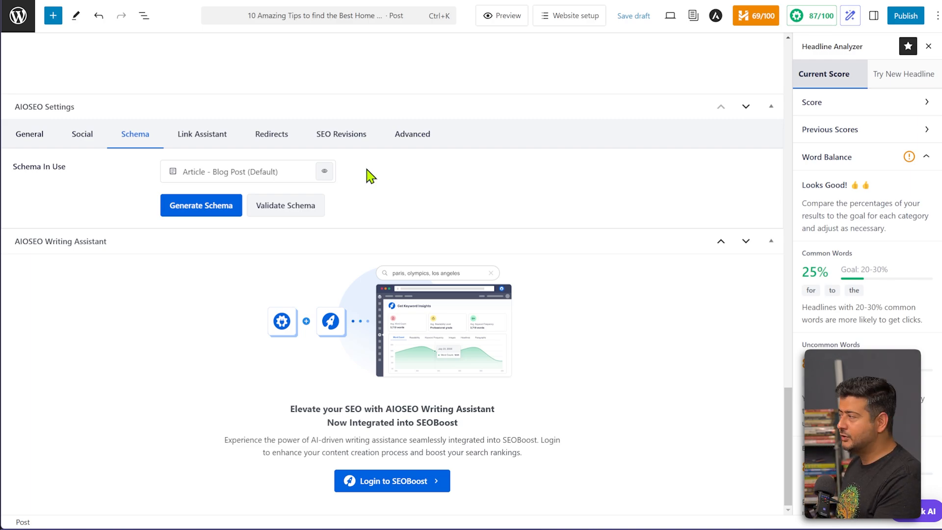
click(222, 140)
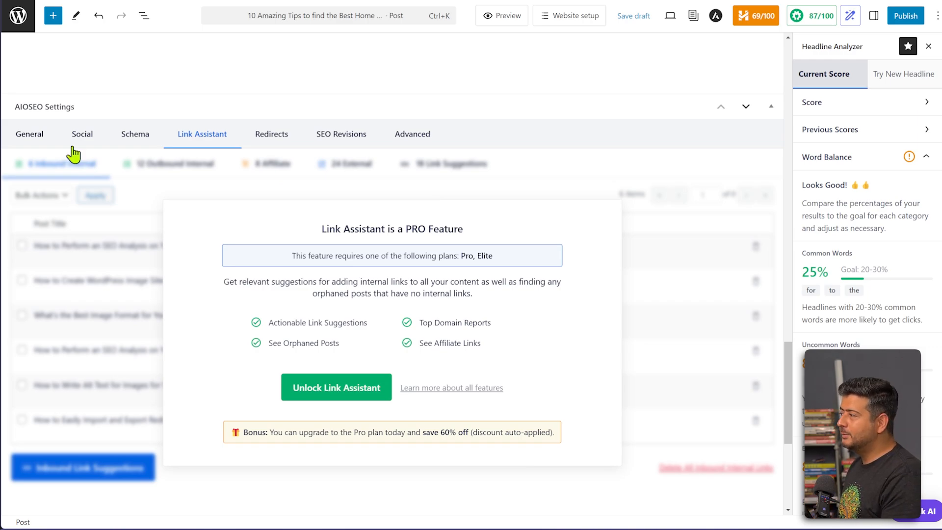
click(43, 141)
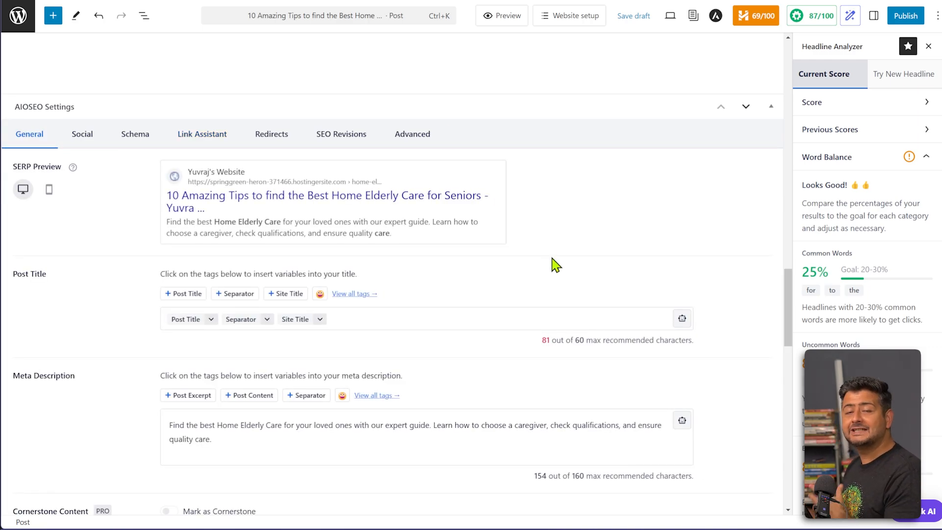